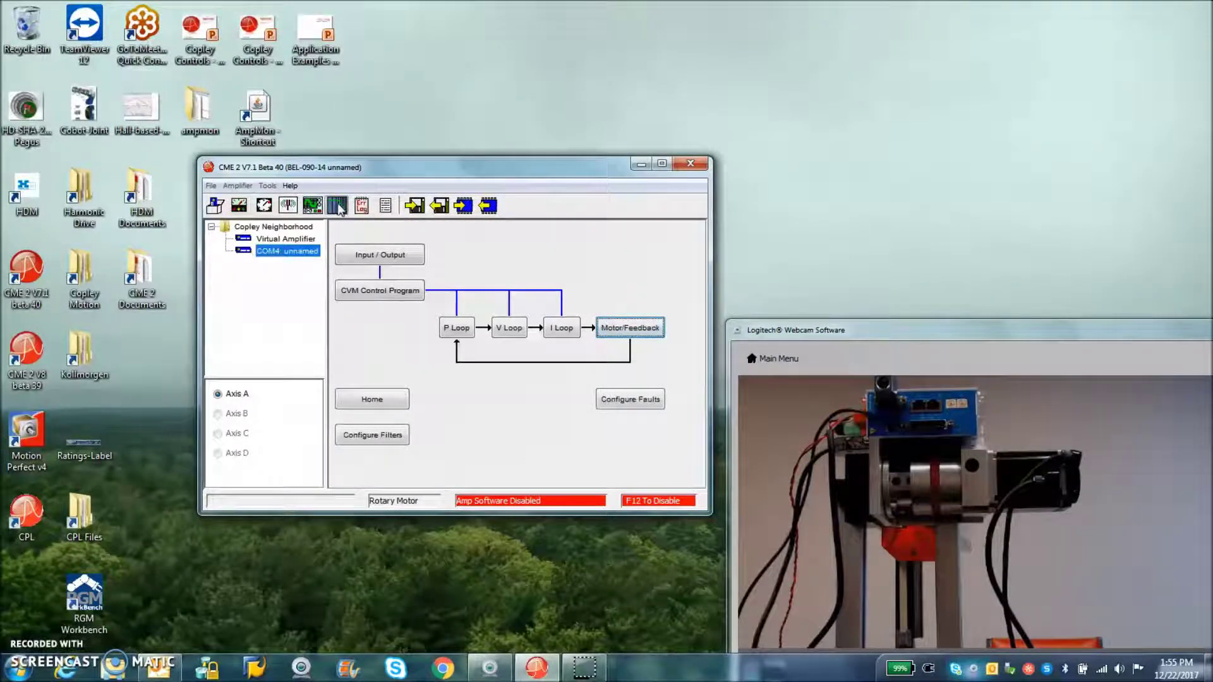
- Open the Frequency Analysis window, which shows the Closed Loop Current sine-sweep settings
click(338, 207)
drag(506, 63, 440, 53)
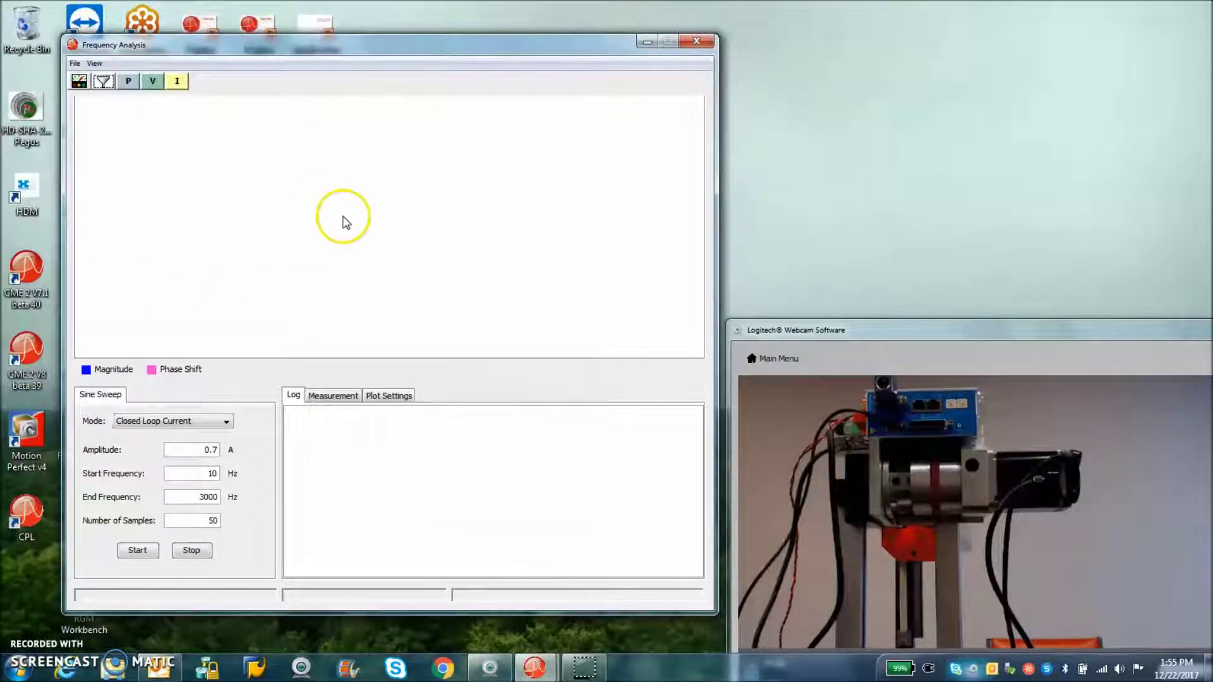
click(160, 422)
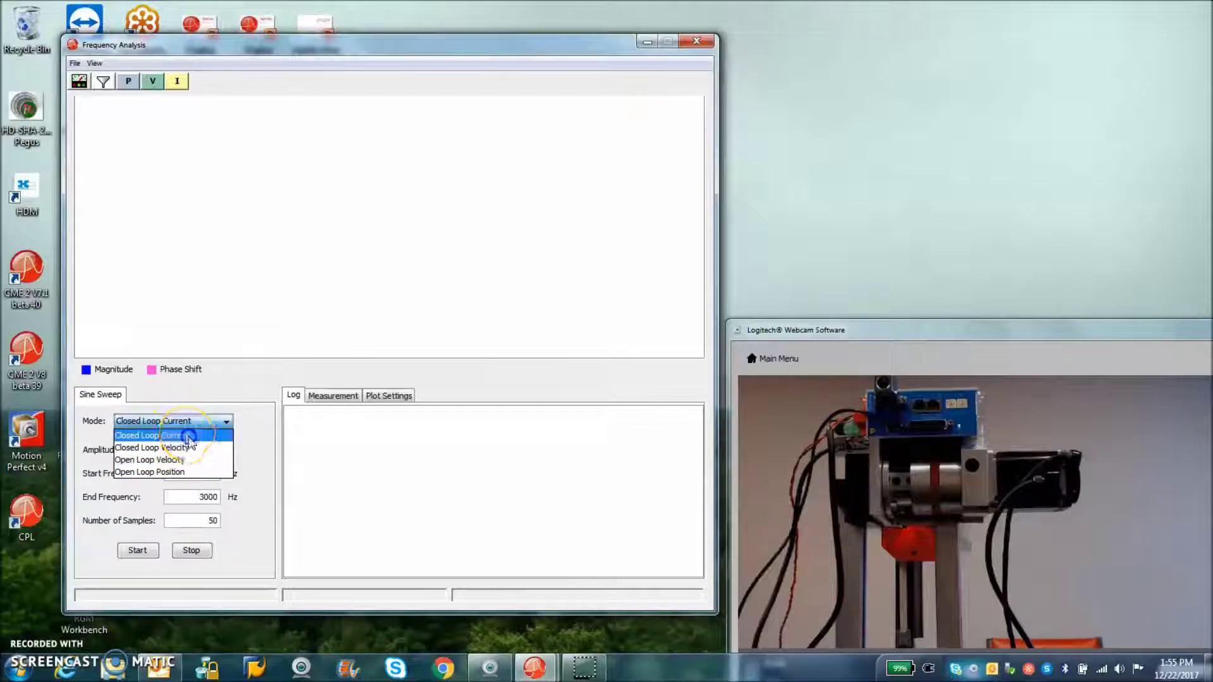
click(180, 435)
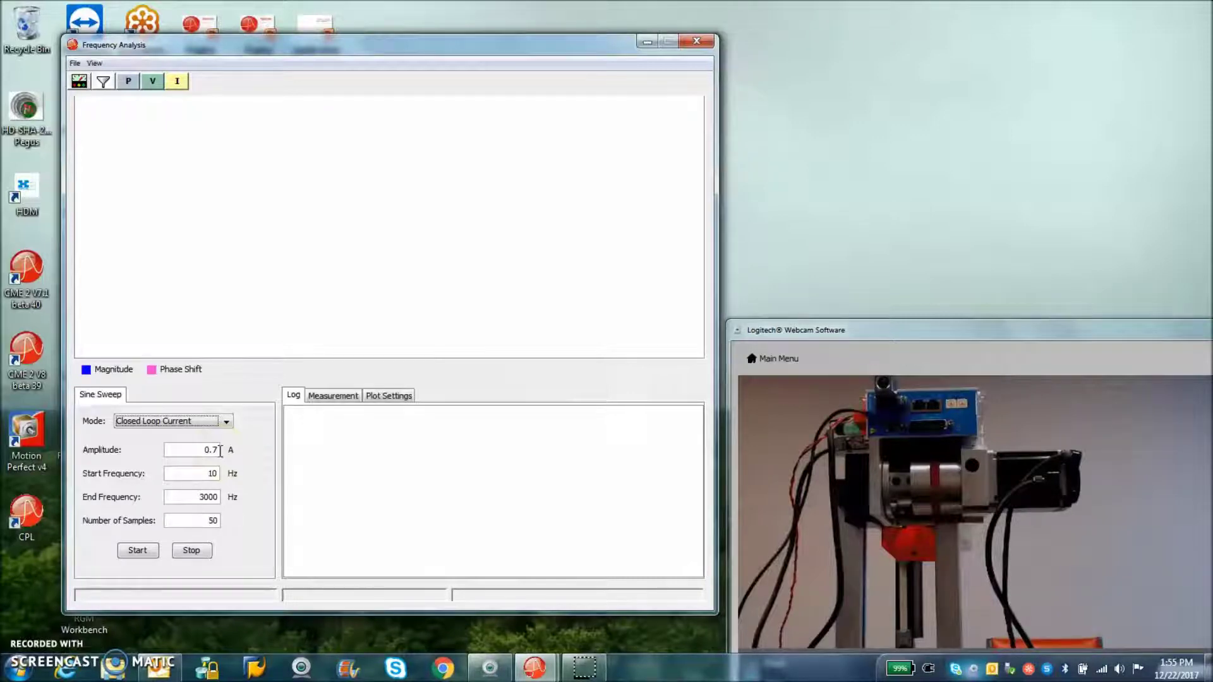
click(205, 474)
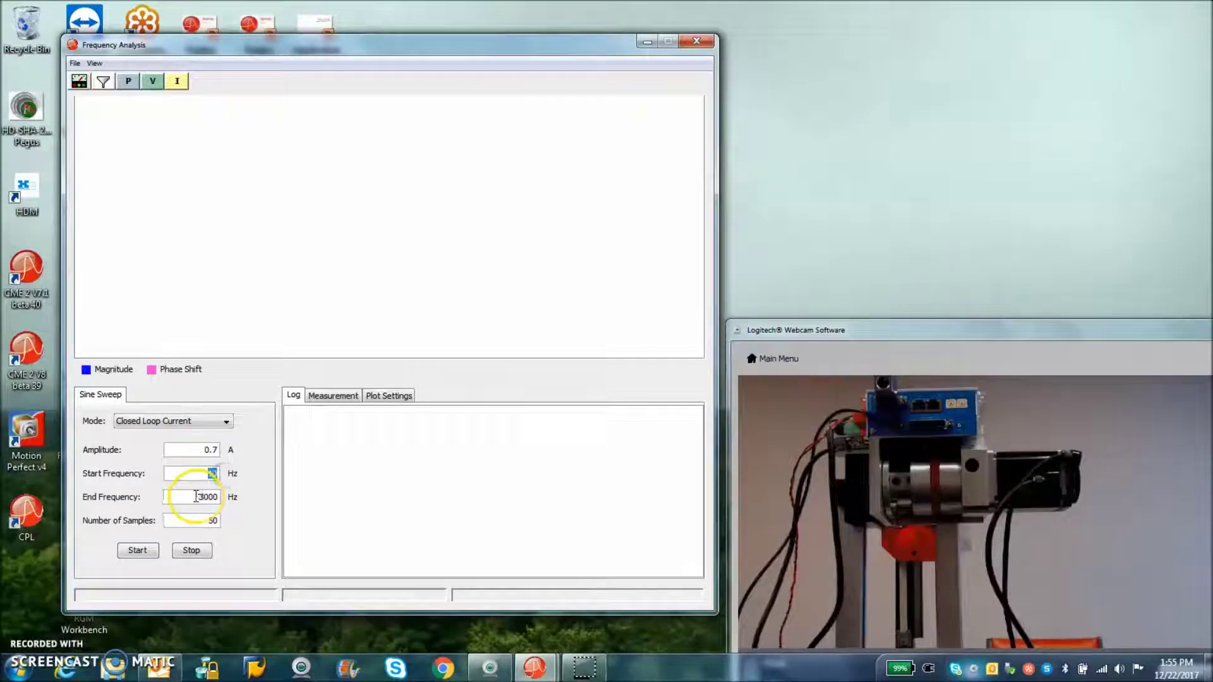
double_click(219, 497)
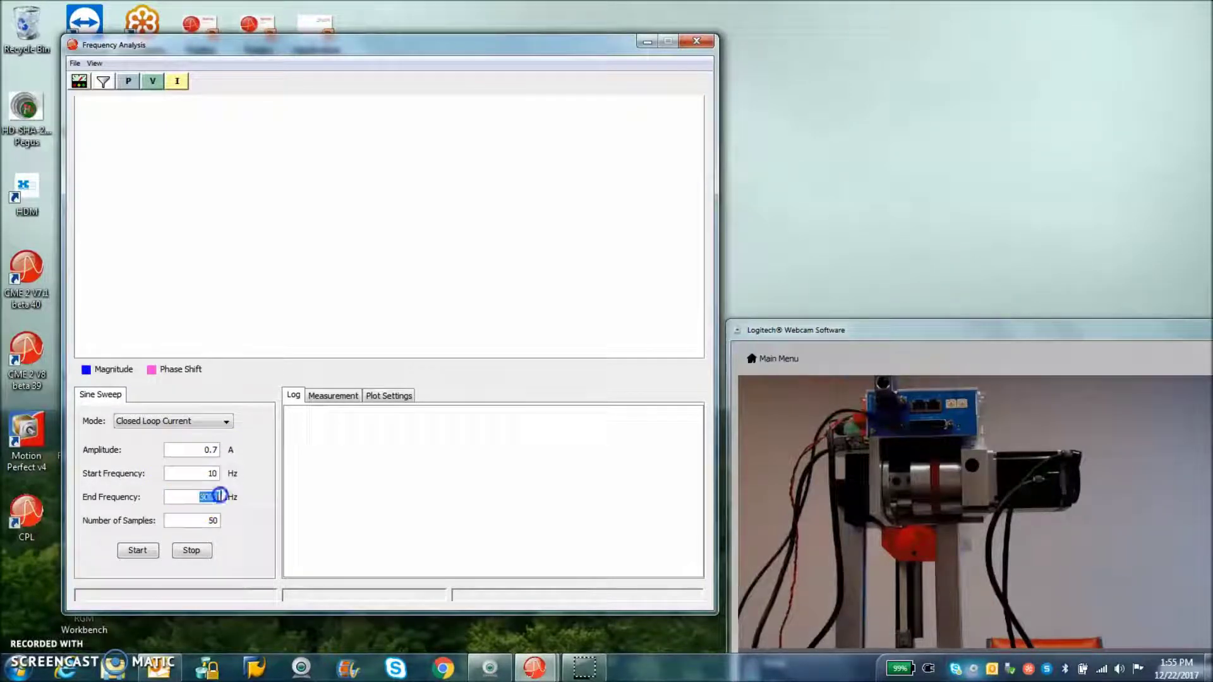
click(193, 520)
- Run the 10–3000 Hz closed-loop current sine sweep until it completes, ending at -18.99 dB
click(137, 551)
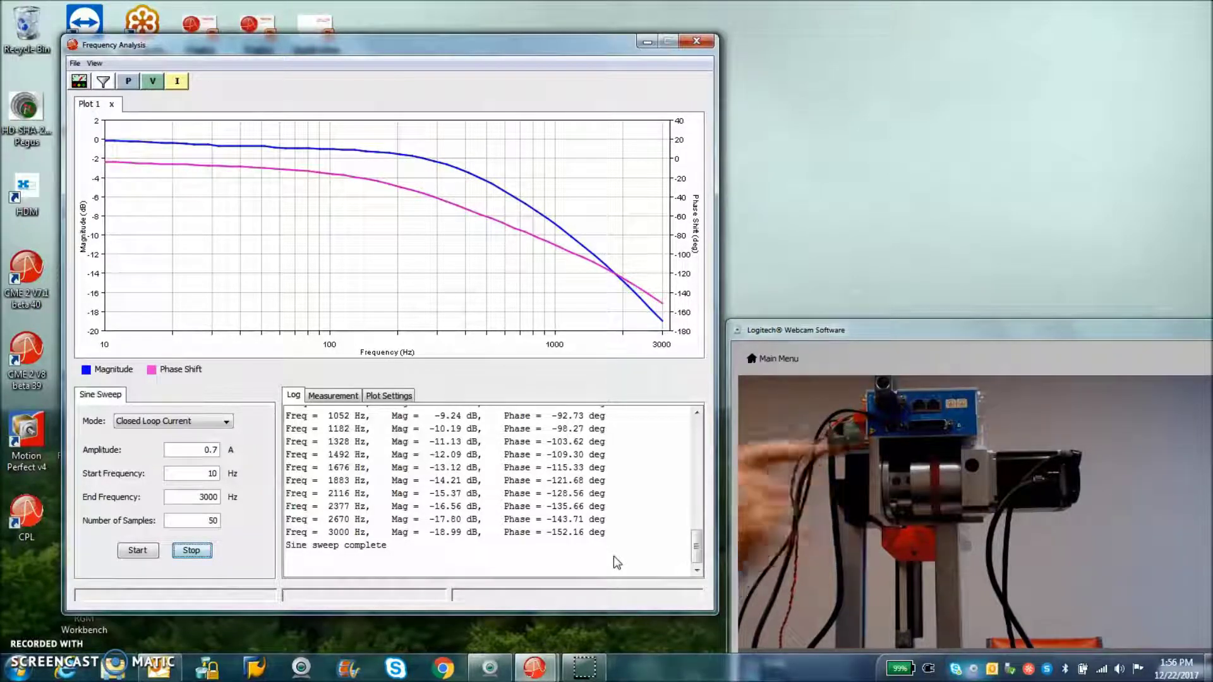
click(266, 200)
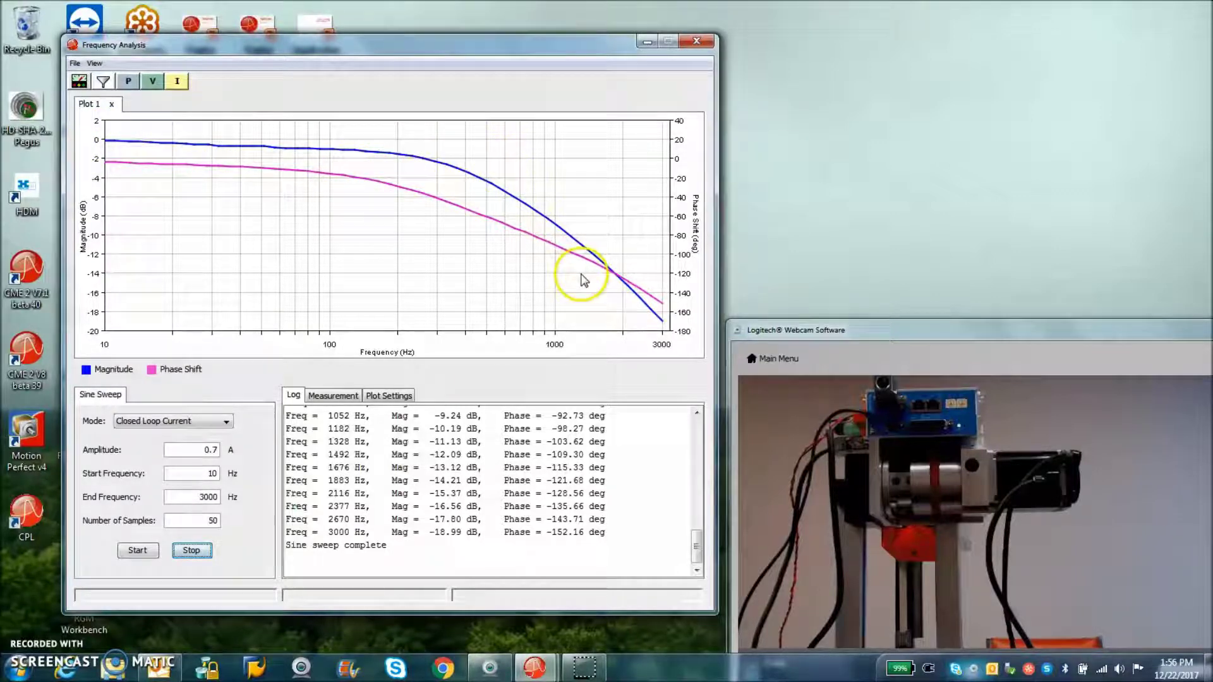
- Turn on Show -3dB Line in the Measurement tab, then return to the Log tab
click(389, 398)
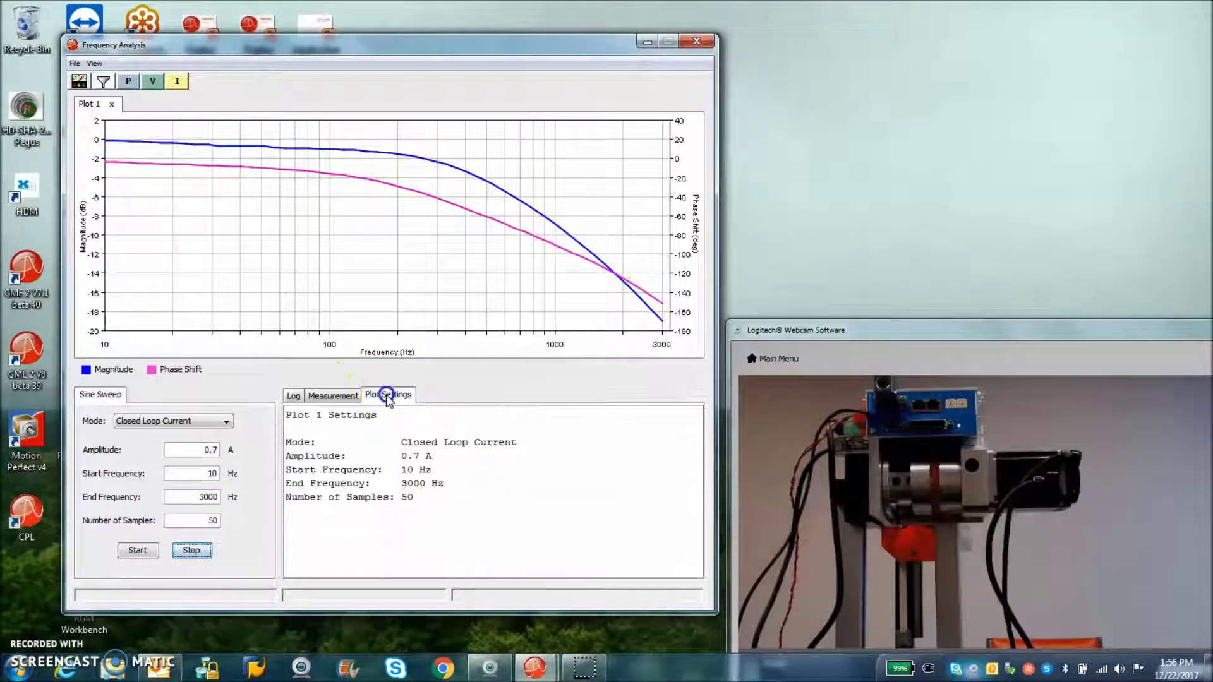
click(326, 396)
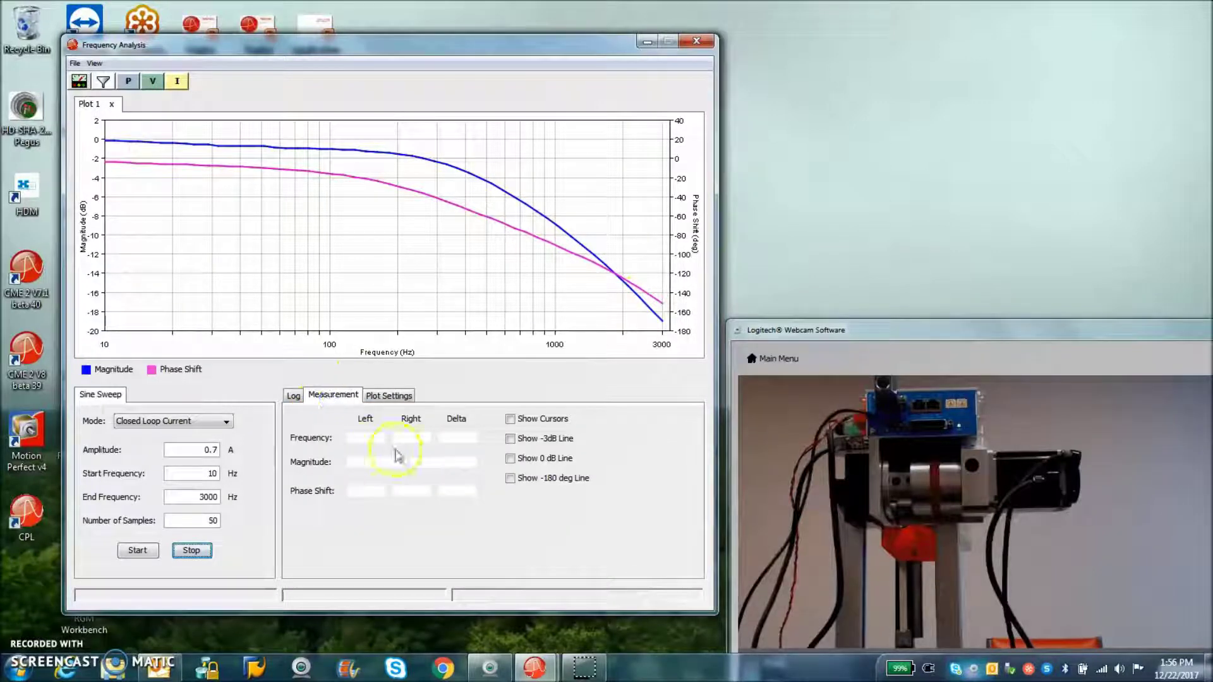
click(509, 438)
click(292, 396)
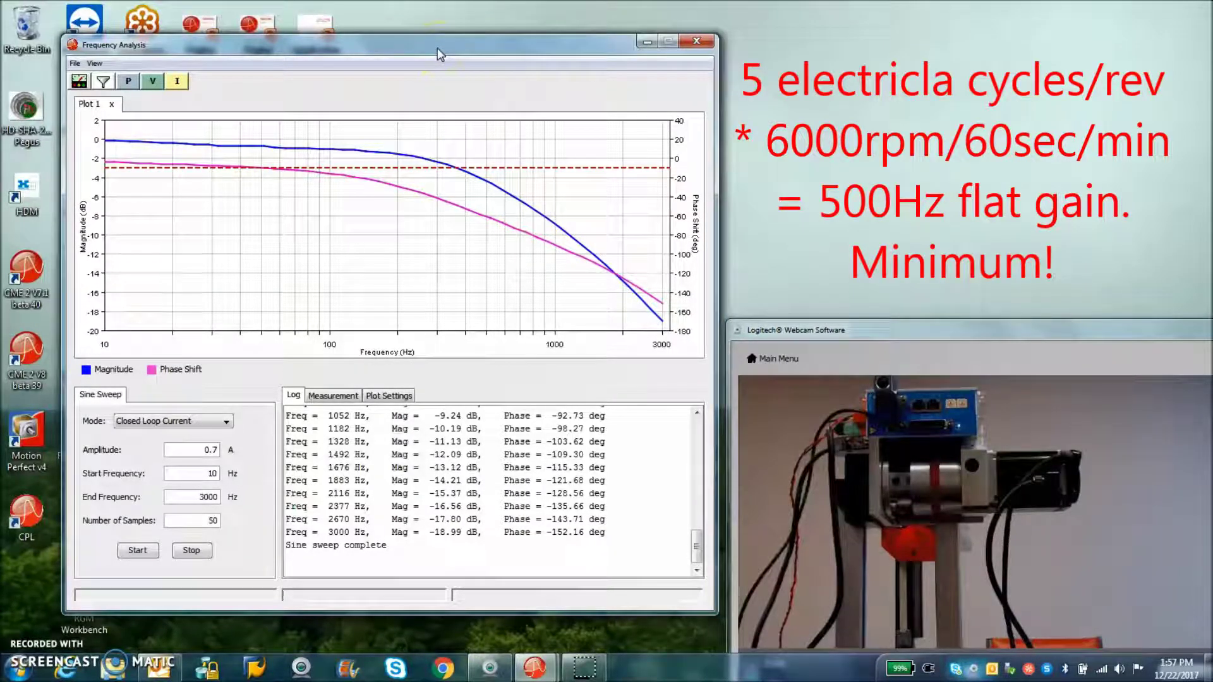
- Close Frequency Analysis and show the Sanyo Denki motor's Motor/Feedback parameters in the upper right
click(696, 41)
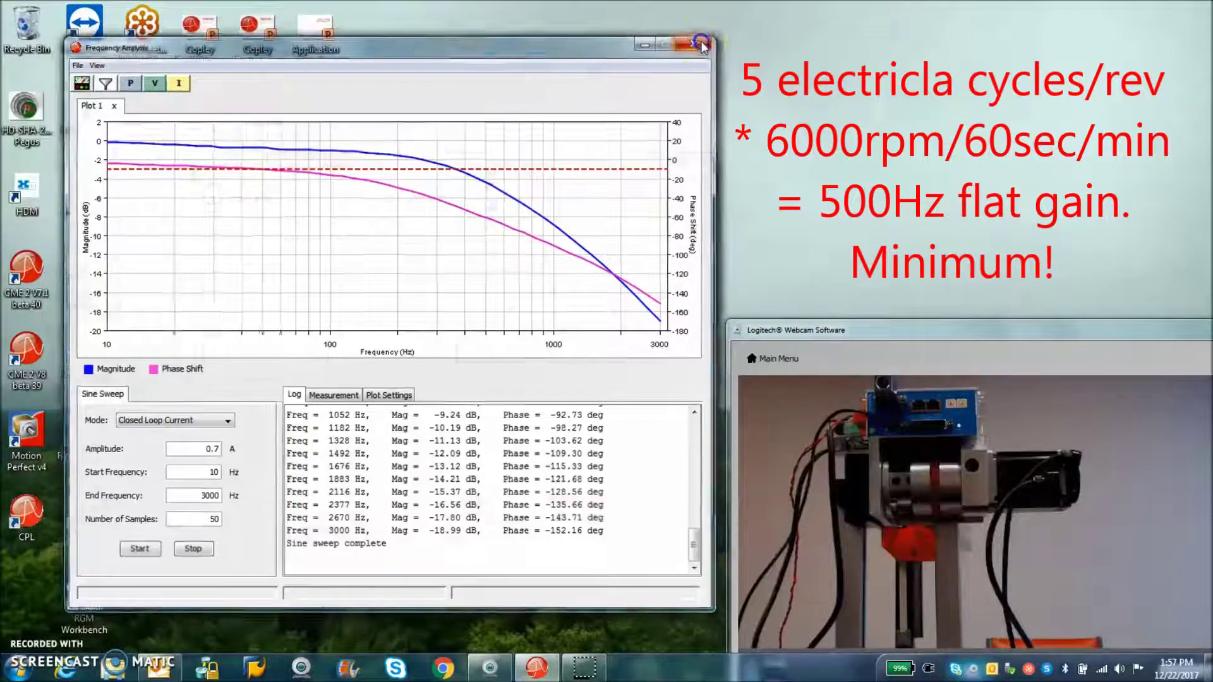
click(629, 328)
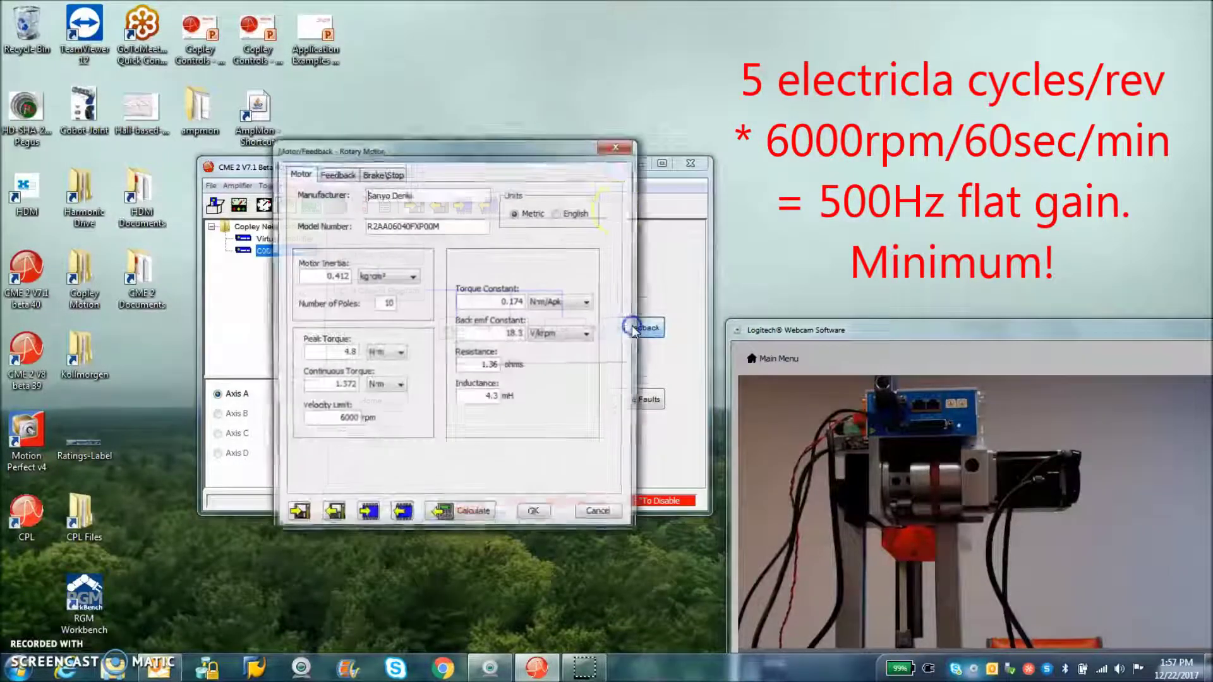
drag(483, 154, 929, 27)
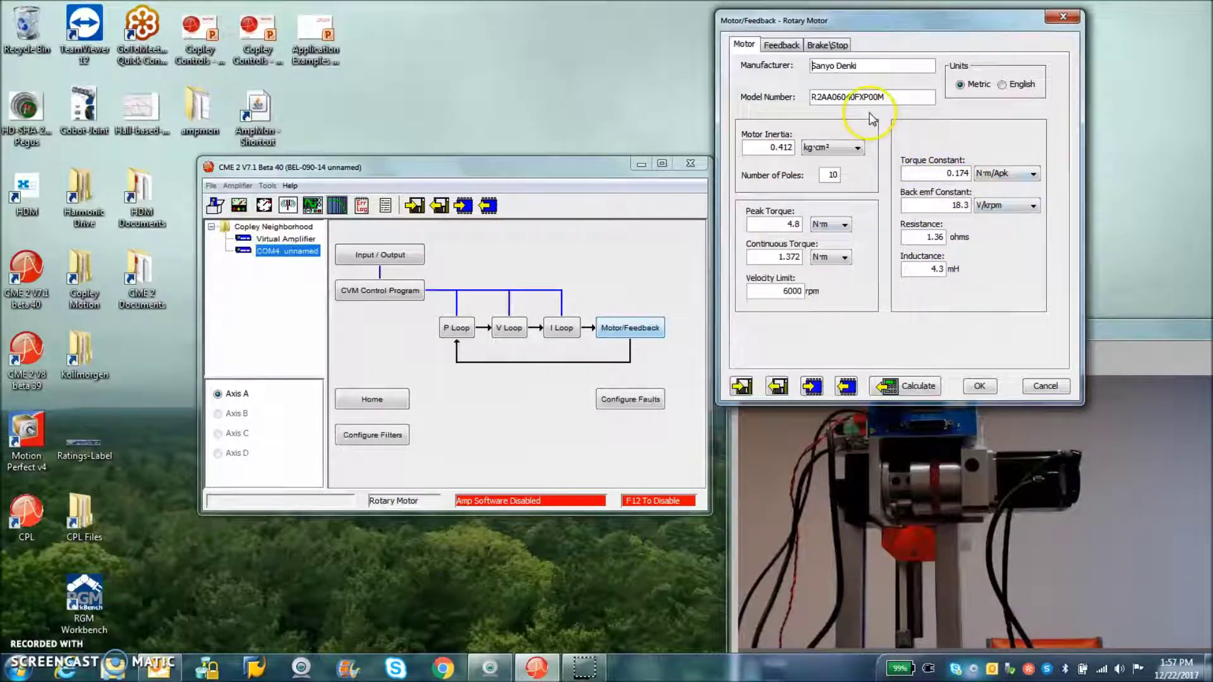
- Calculate amplifier settings from the motor data, accept them, and save the motor data to flash
click(913, 386)
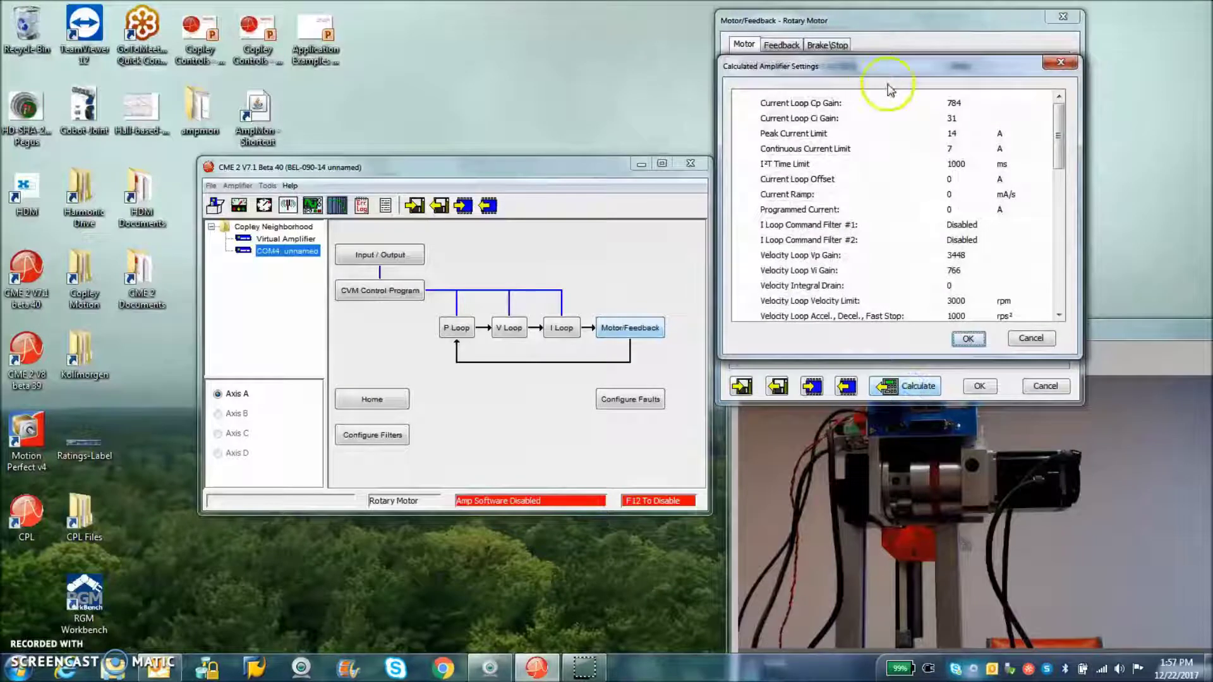
drag(891, 68, 843, 69)
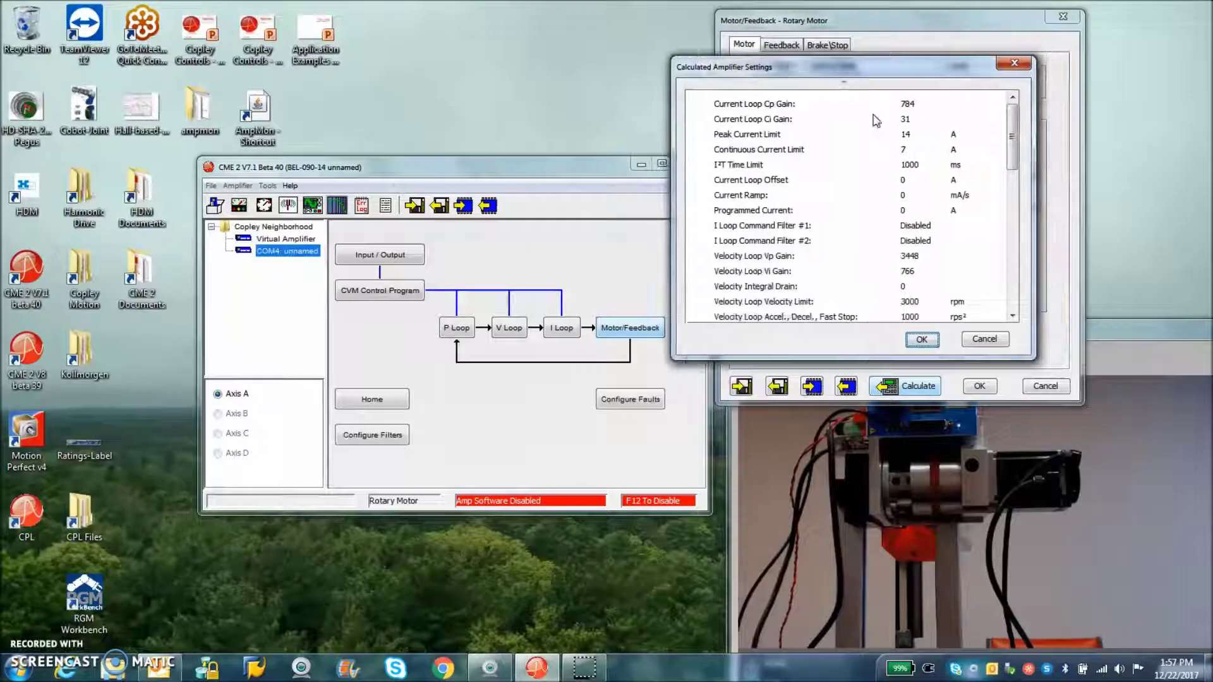
click(921, 339)
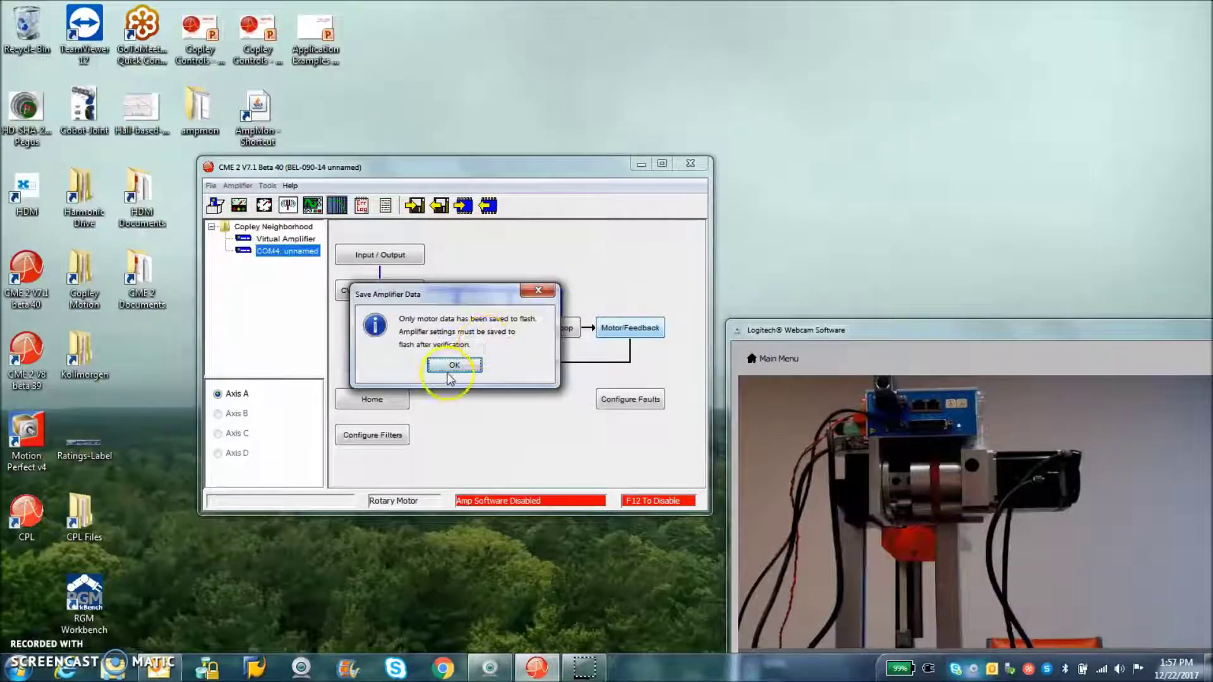
click(452, 368)
- Reopen the Motor/Feedback dialog in the upper right to review it, then close it
click(630, 327)
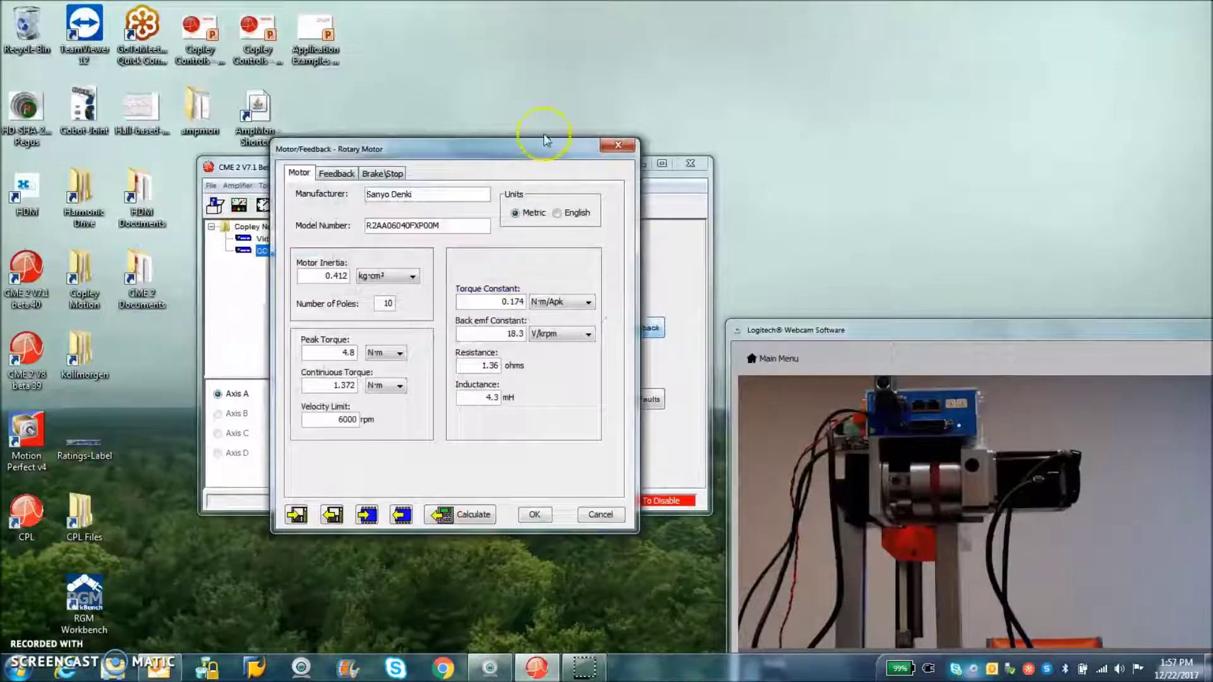
drag(544, 146, 1015, 53)
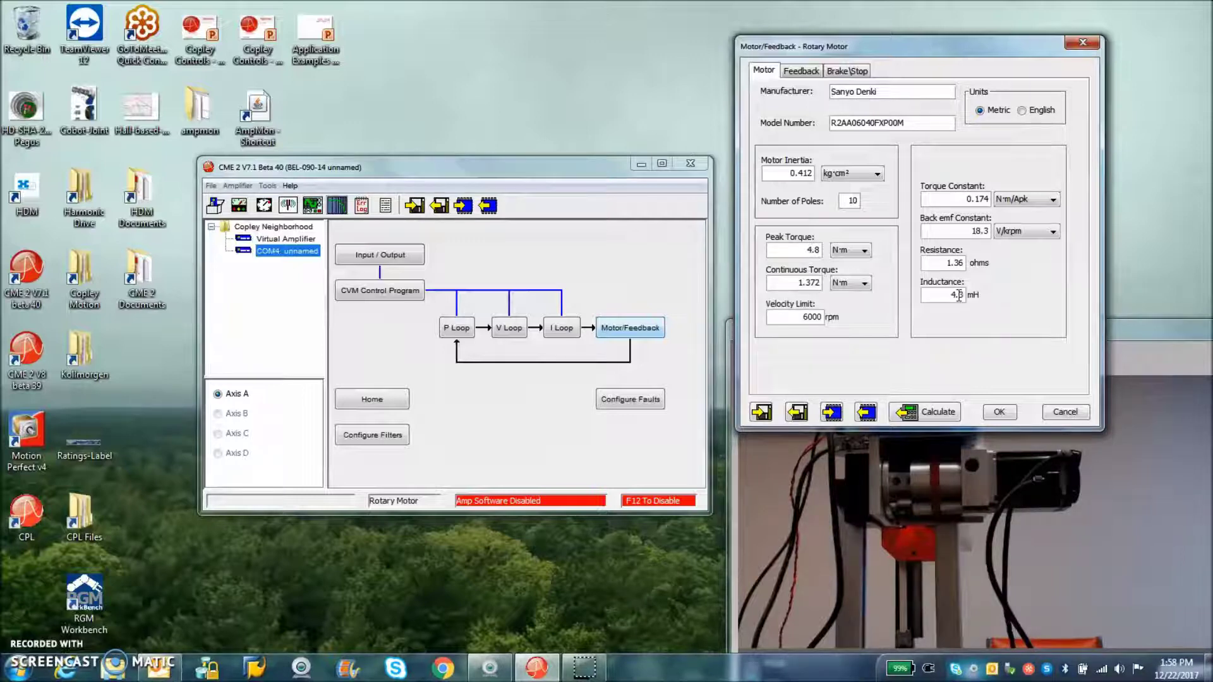
click(1090, 43)
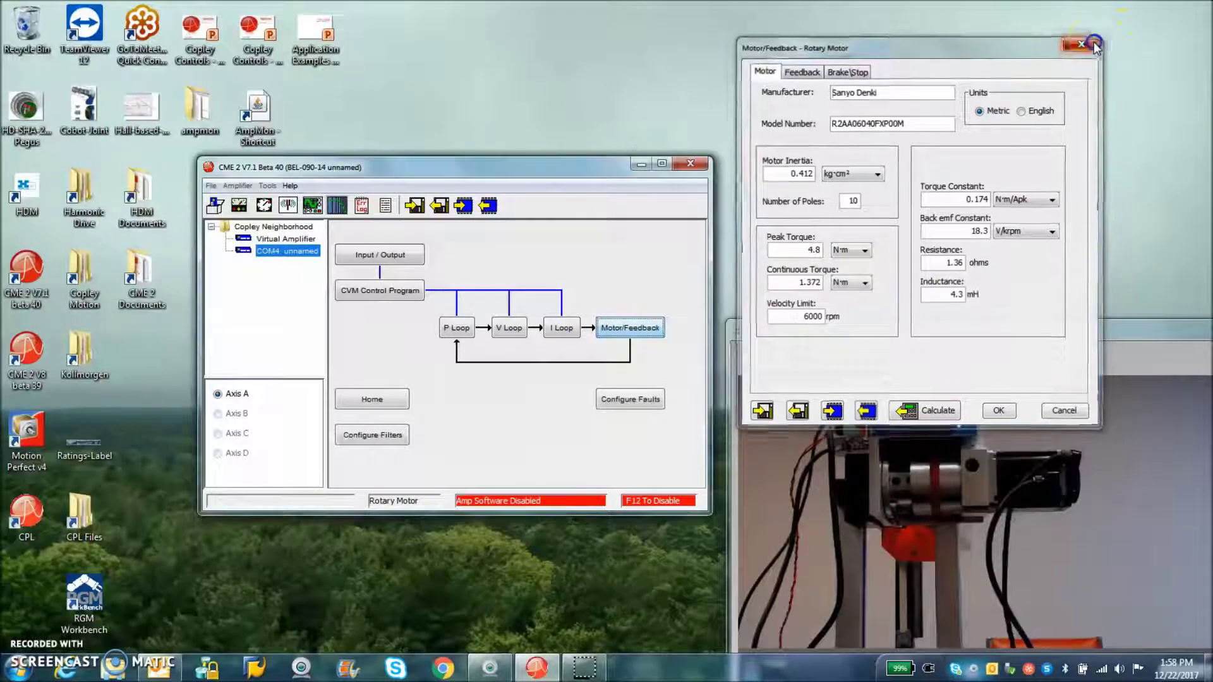
click(571, 334)
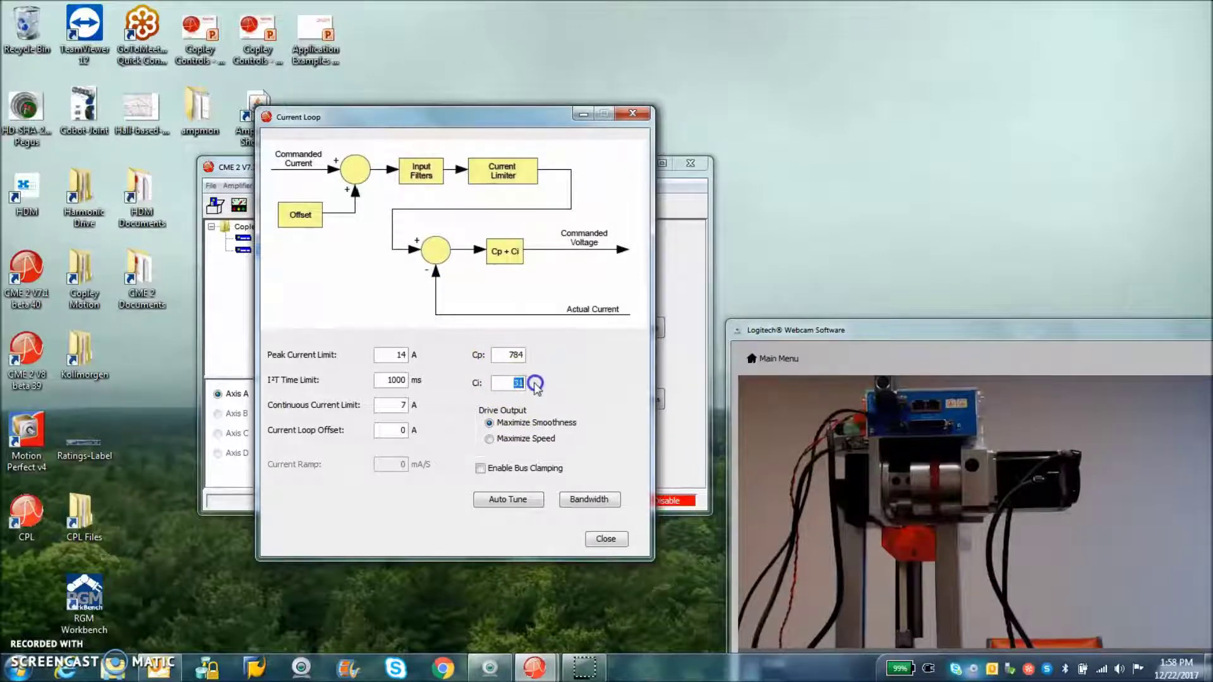
double_click(518, 382)
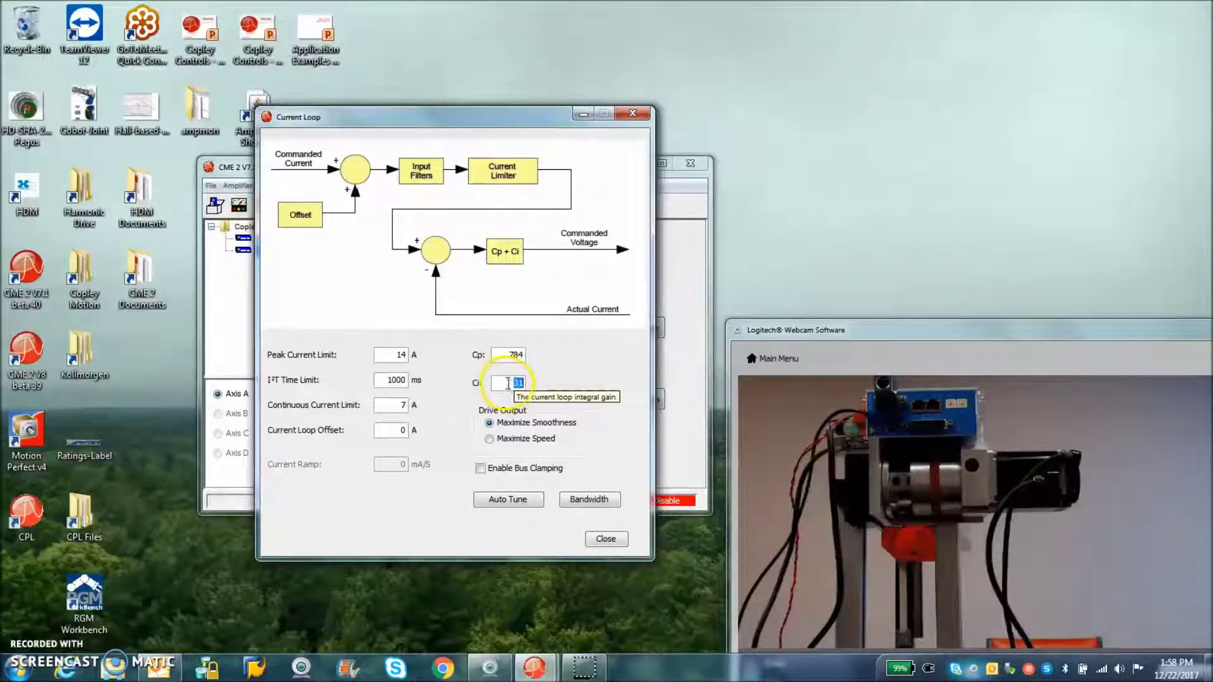
click(504, 355)
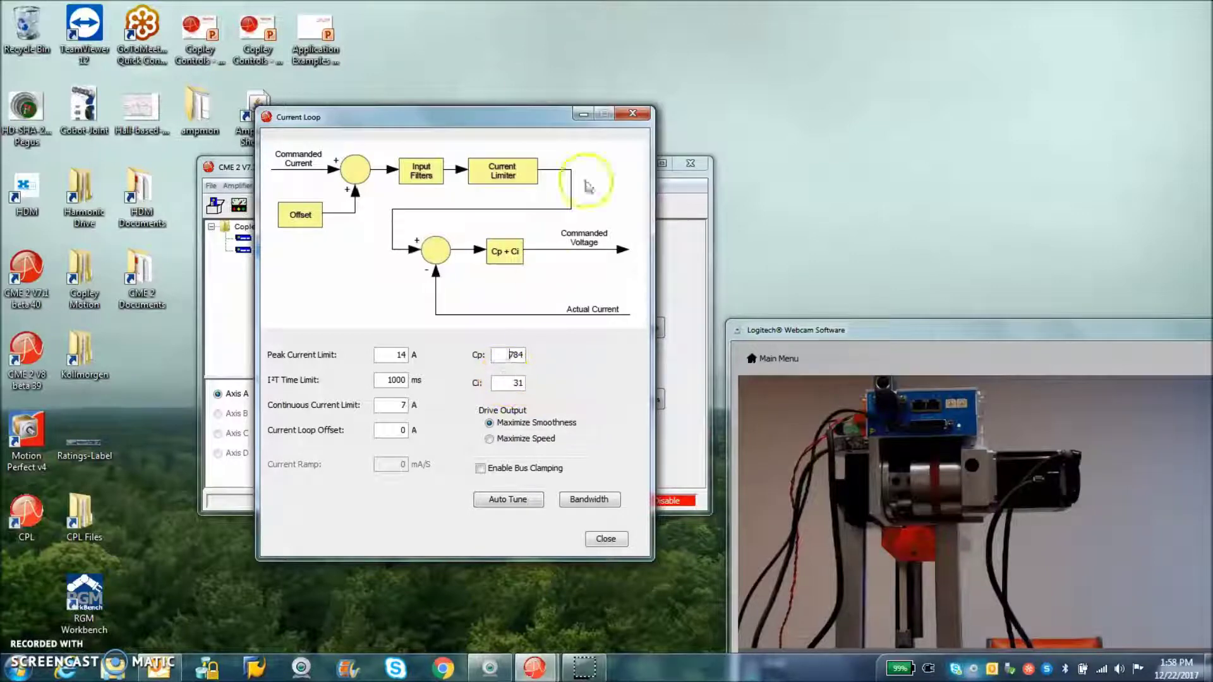
click(632, 115)
- Start a 0.7 A, 100 Hz square-wave test applied to Current in the oscilloscope
click(312, 206)
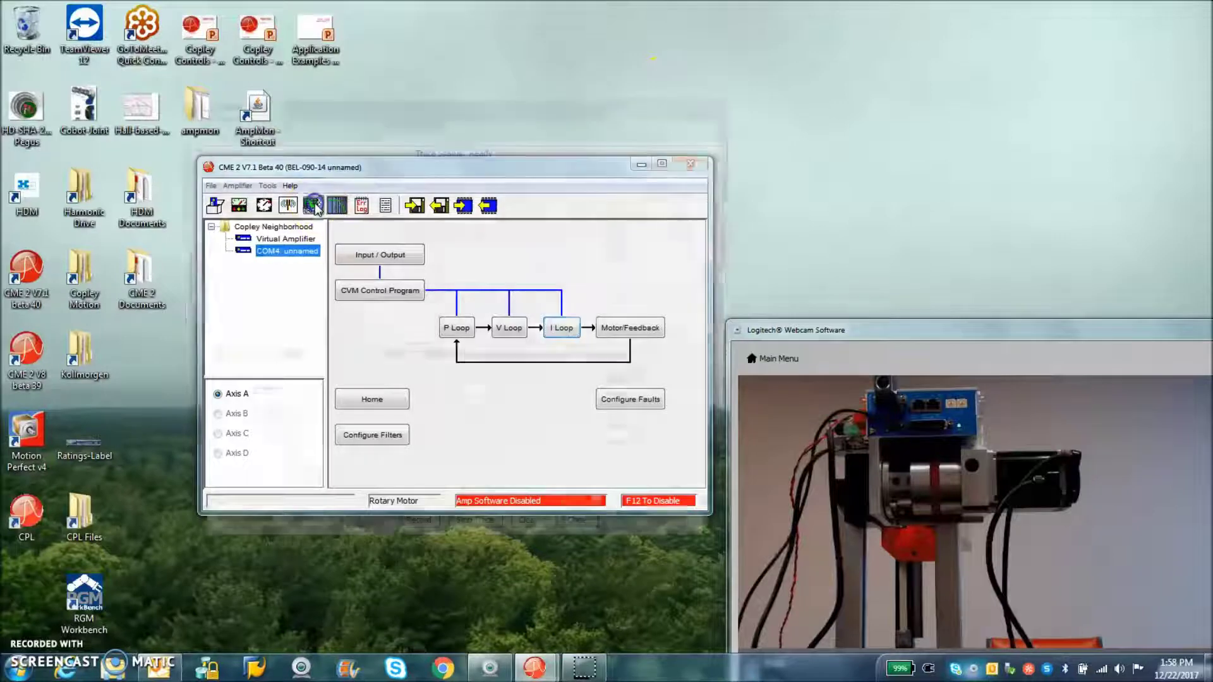
drag(509, 113, 529, 101)
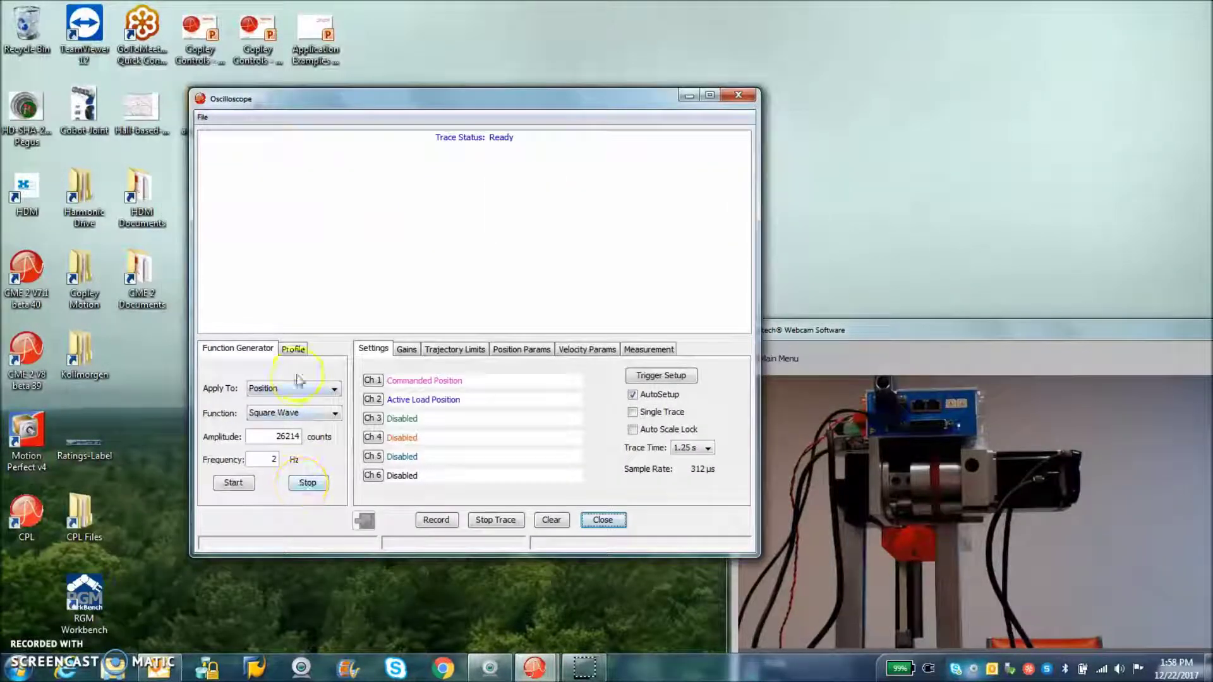
click(292, 388)
click(277, 399)
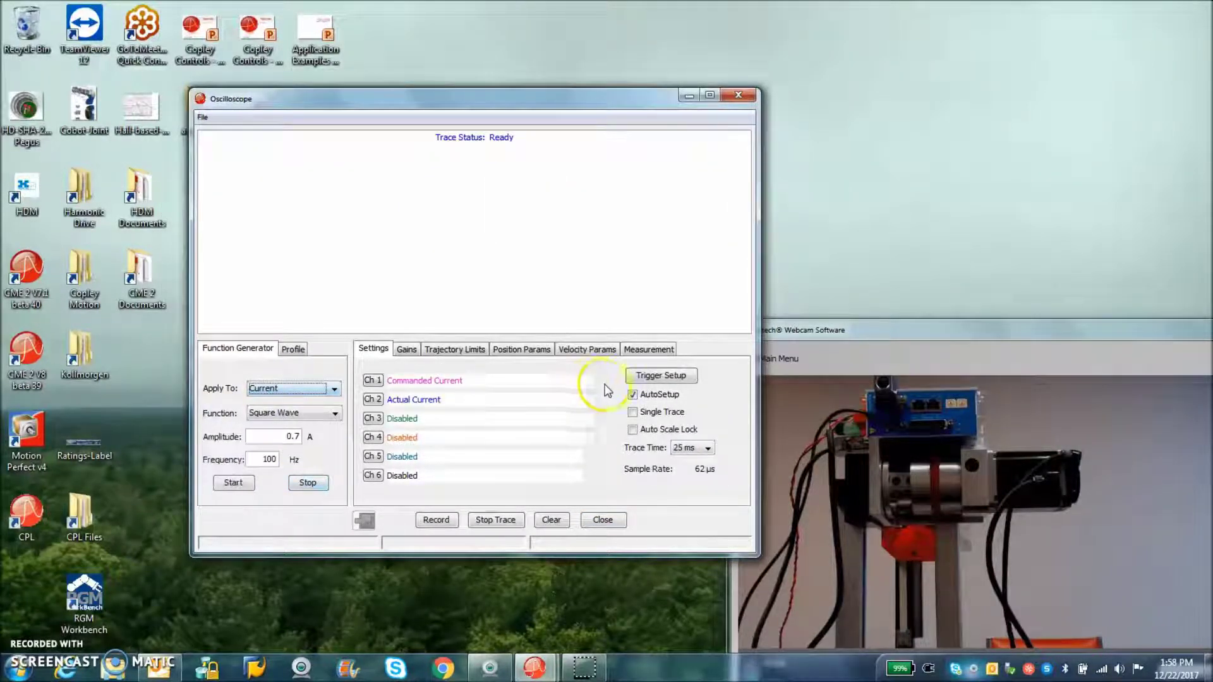
click(233, 482)
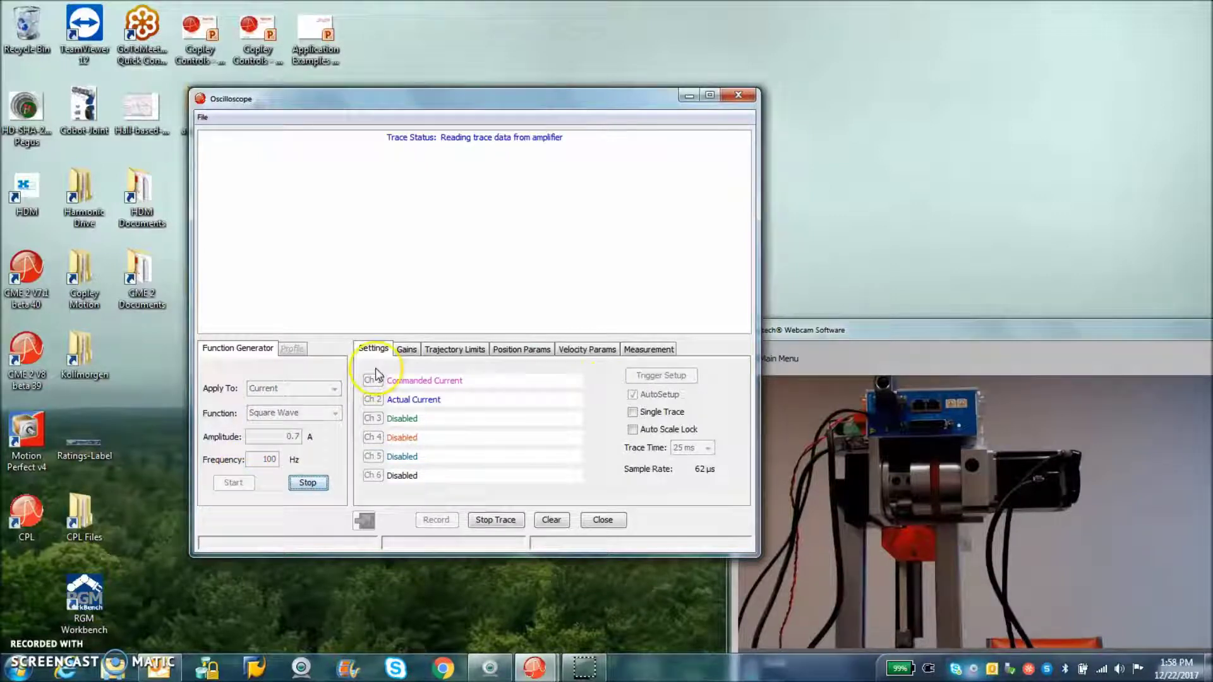
- Show the loop gains and try current-loop Cp values of 1400 and 2800
click(406, 349)
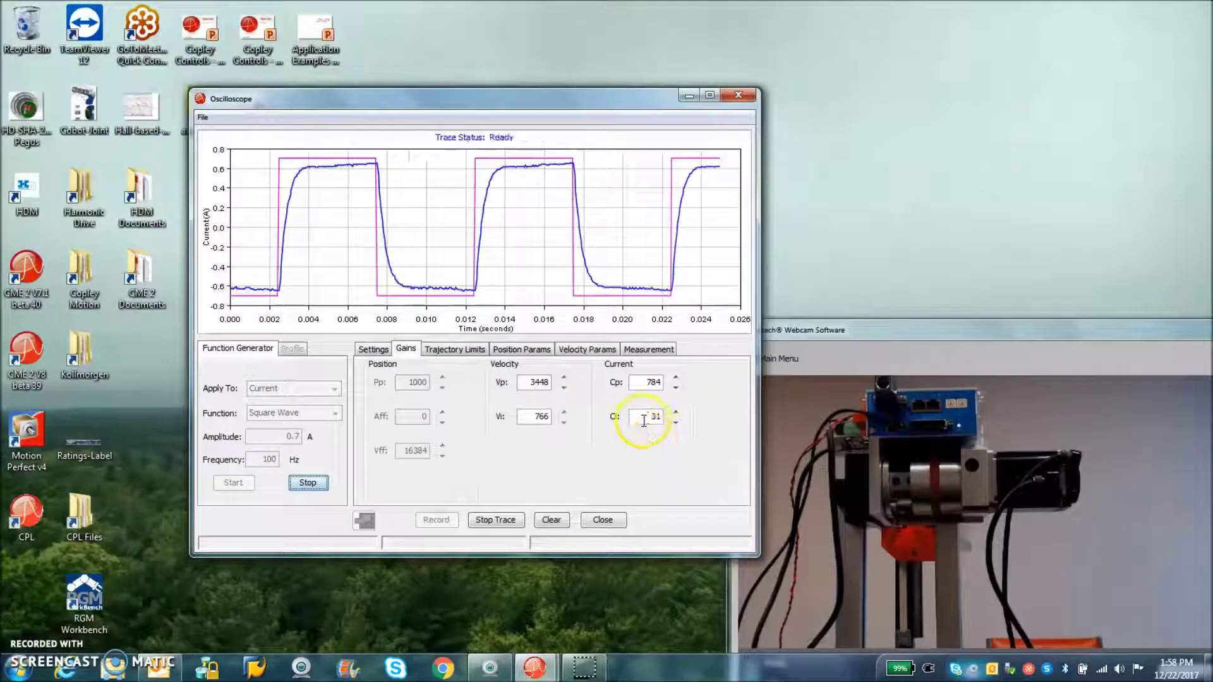
double_click(651, 382)
text(1400)
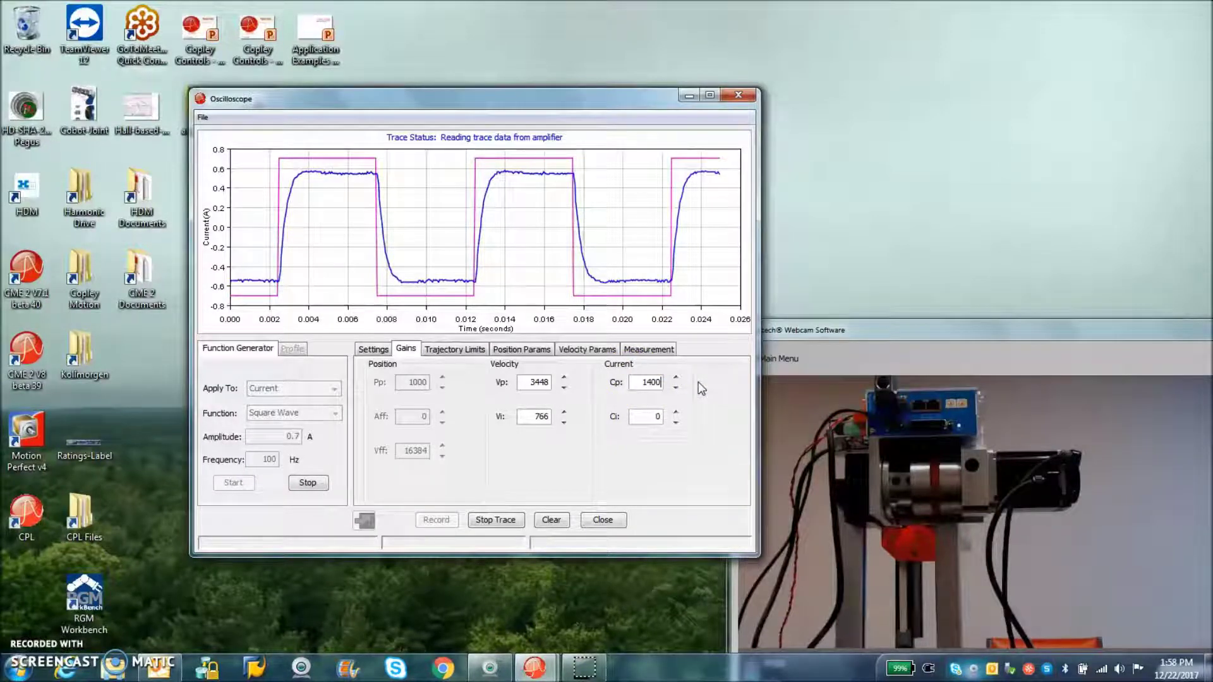
click(644, 418)
click(650, 383)
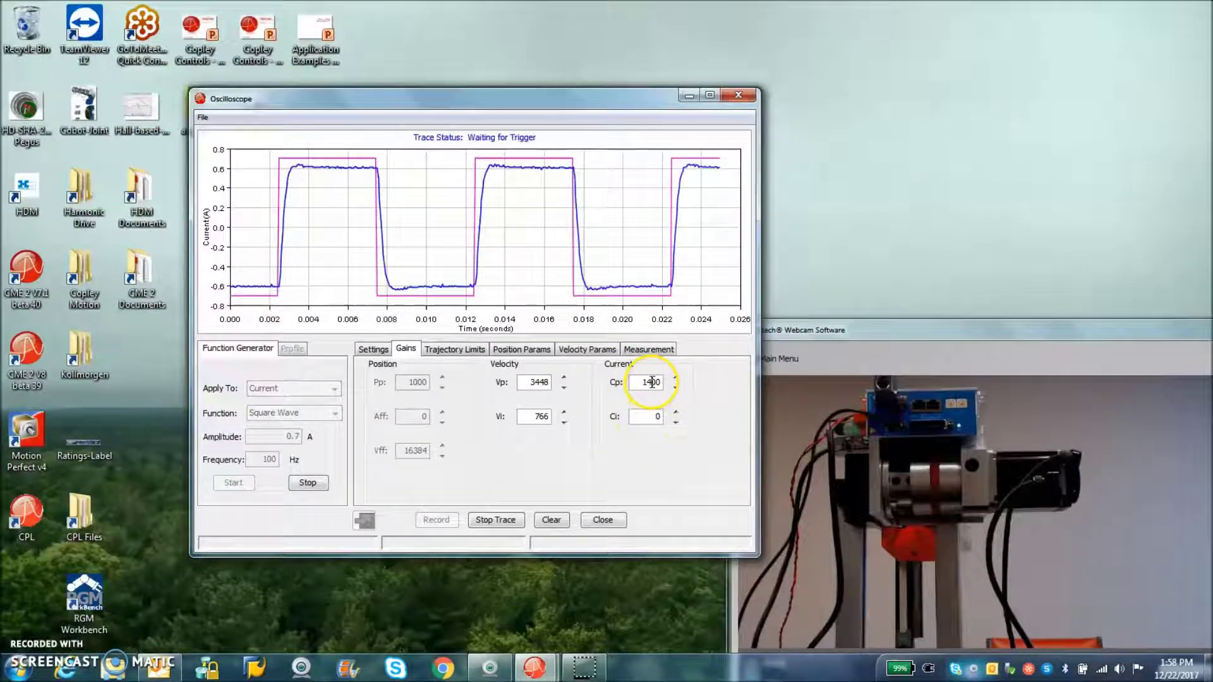
key(BackSpace)
key(BackSpace)
text(28)
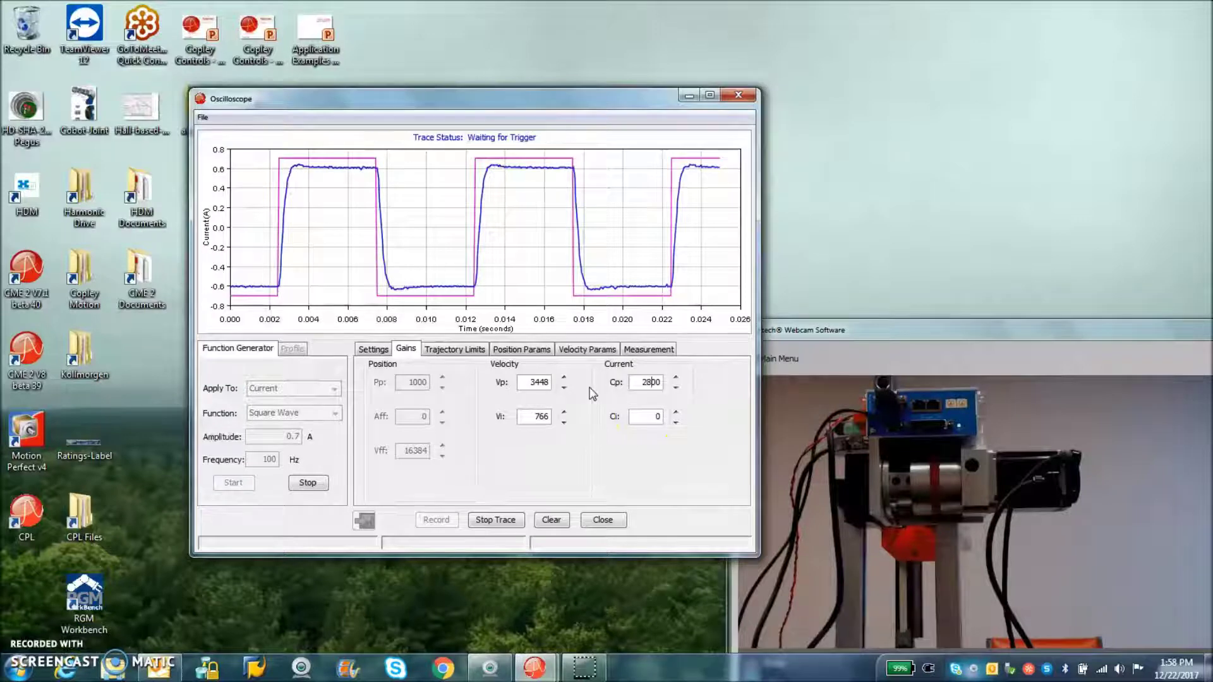
key(Tab)
- Try Cp values of 2840 and 4000, then settle on Cp 2000
click(649, 381)
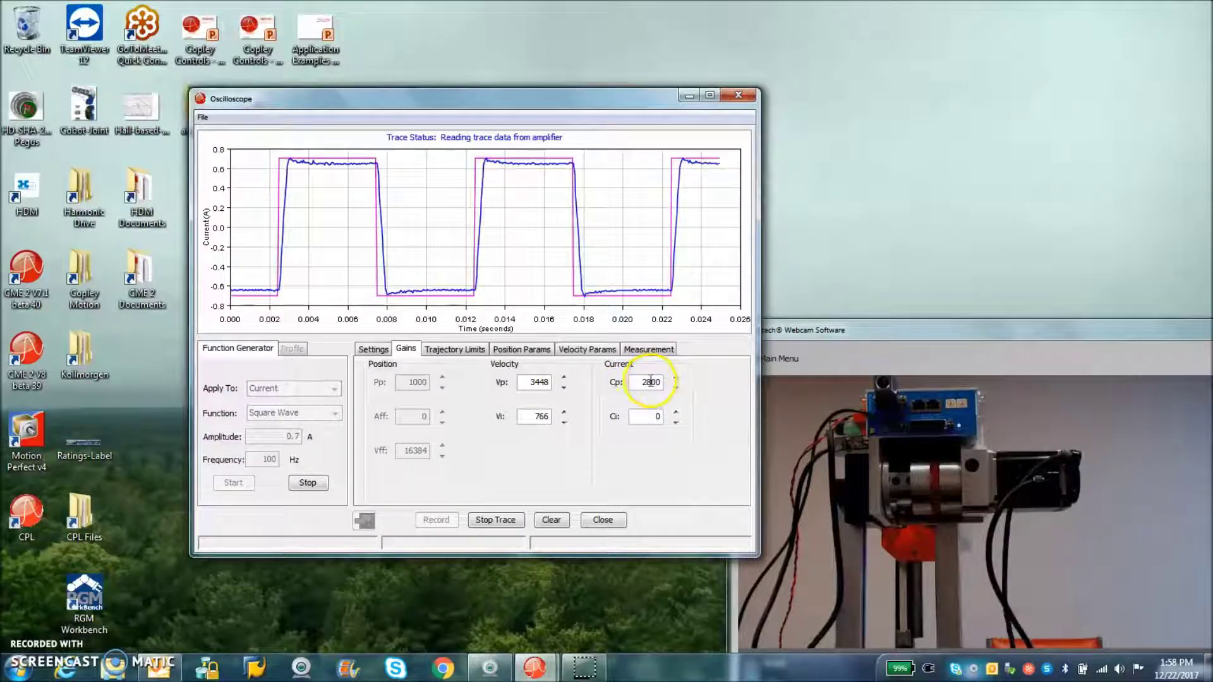
click(586, 395)
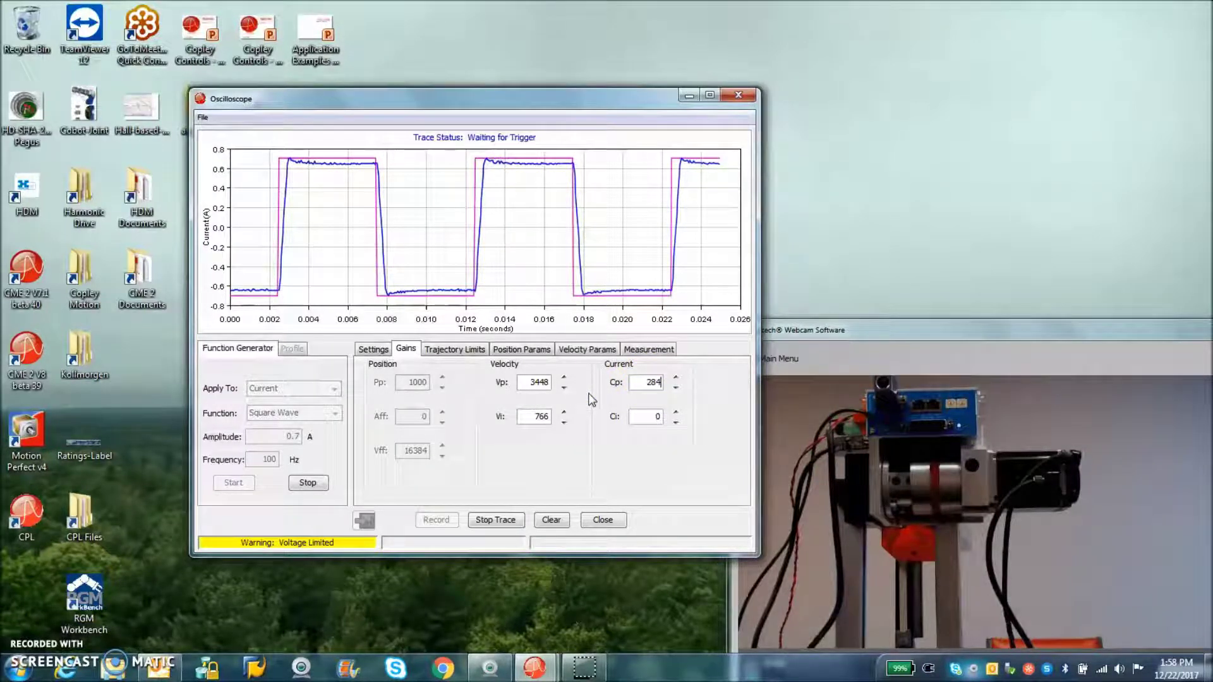
text(0)
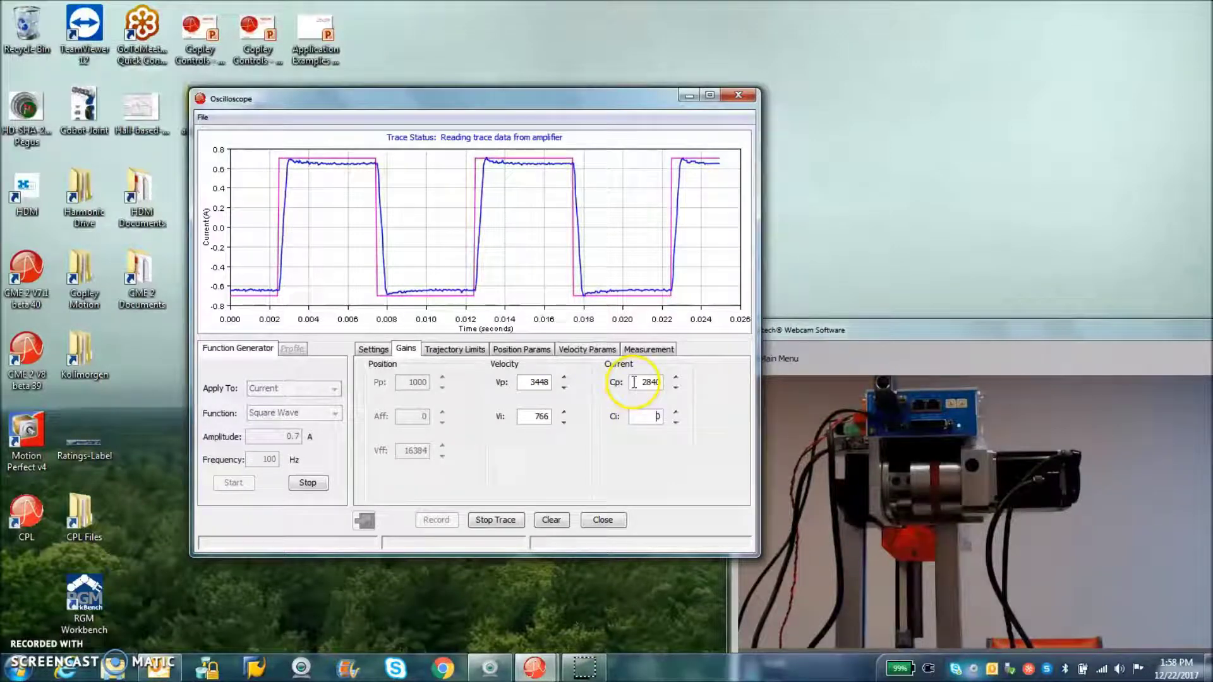
key(Return)
click(706, 385)
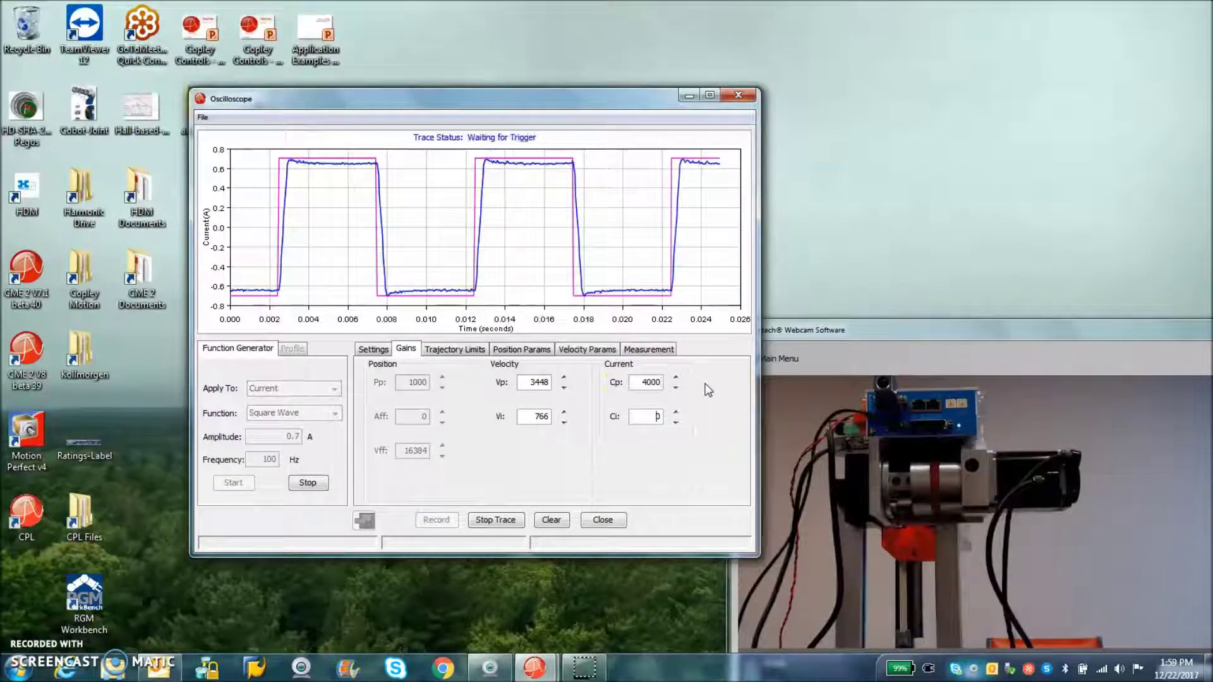
drag(660, 382, 646, 383)
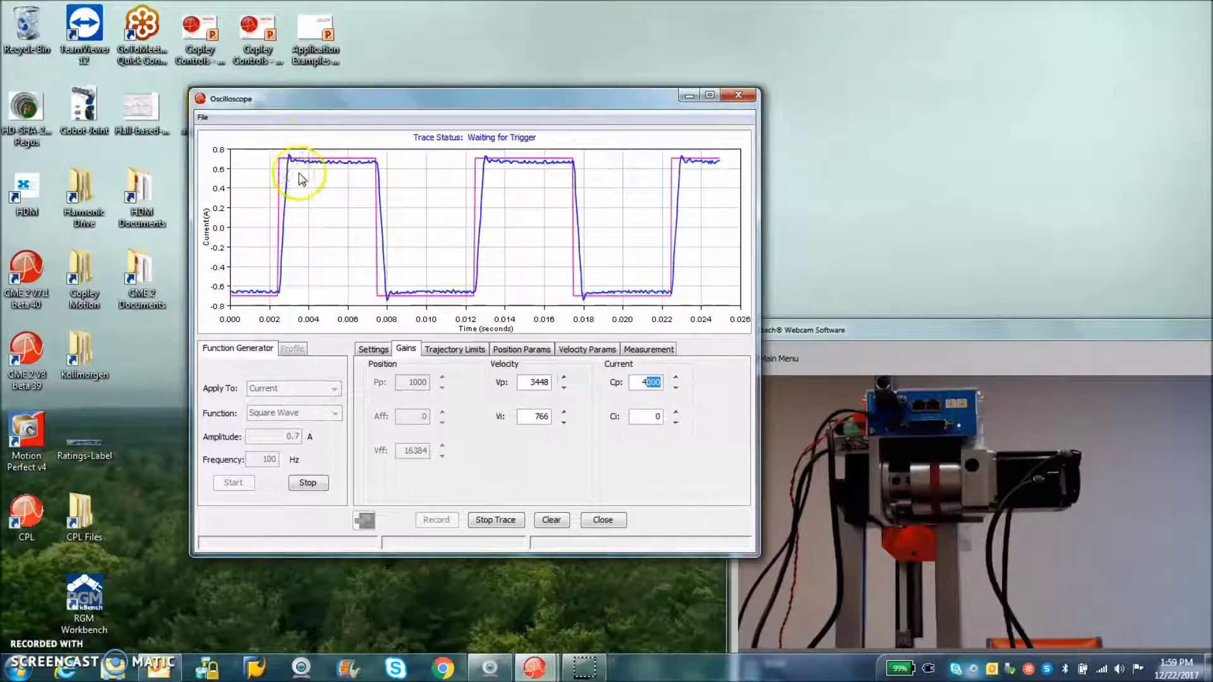
text(2)
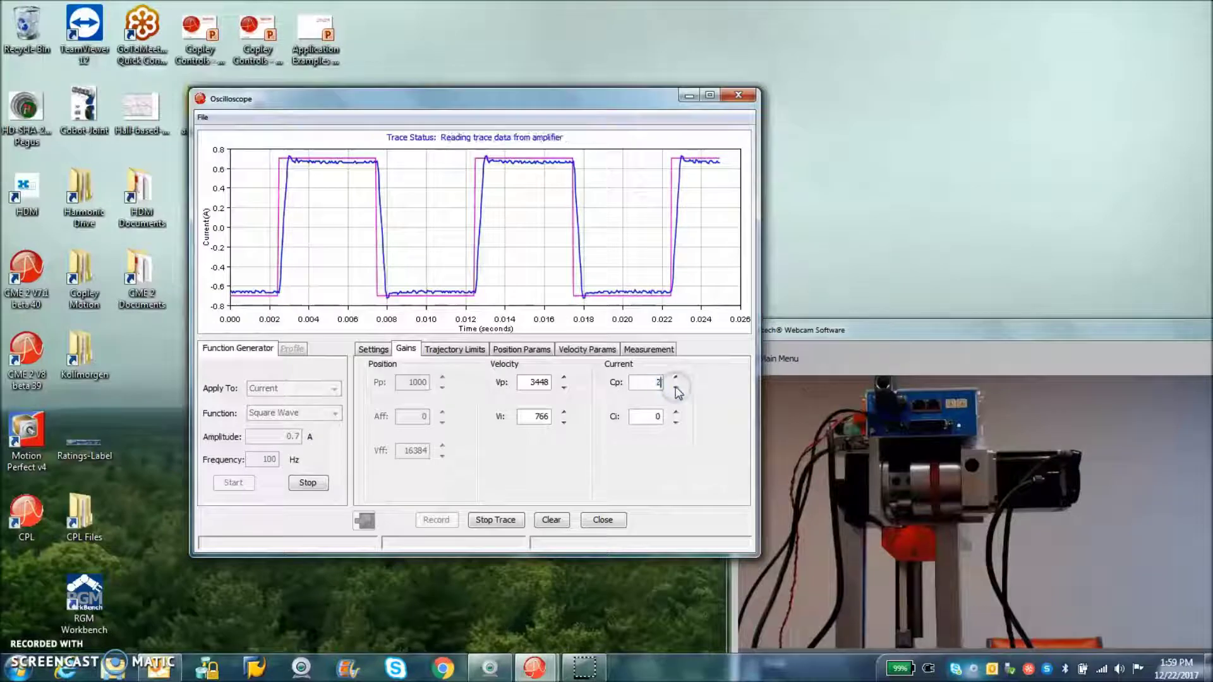
text(000)
click(589, 467)
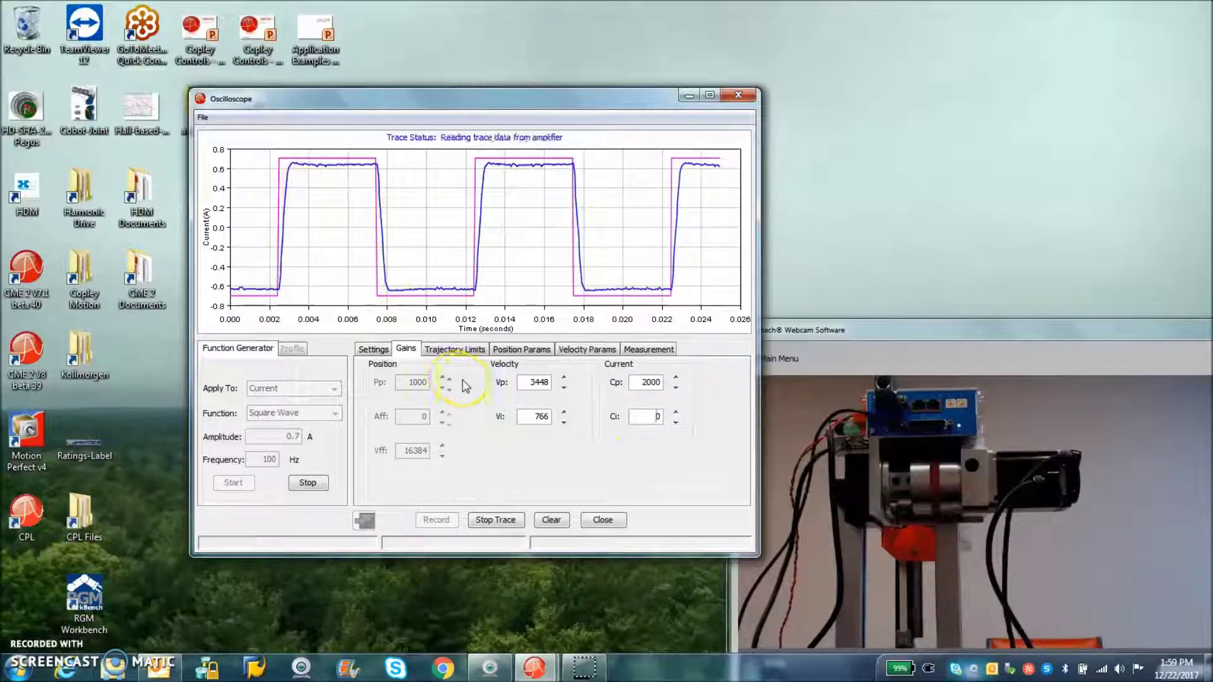
- Try Ci 2000 and 200, settle on Ci 150, then stop the test and close the oscilloscope
click(658, 417)
double_click(662, 418)
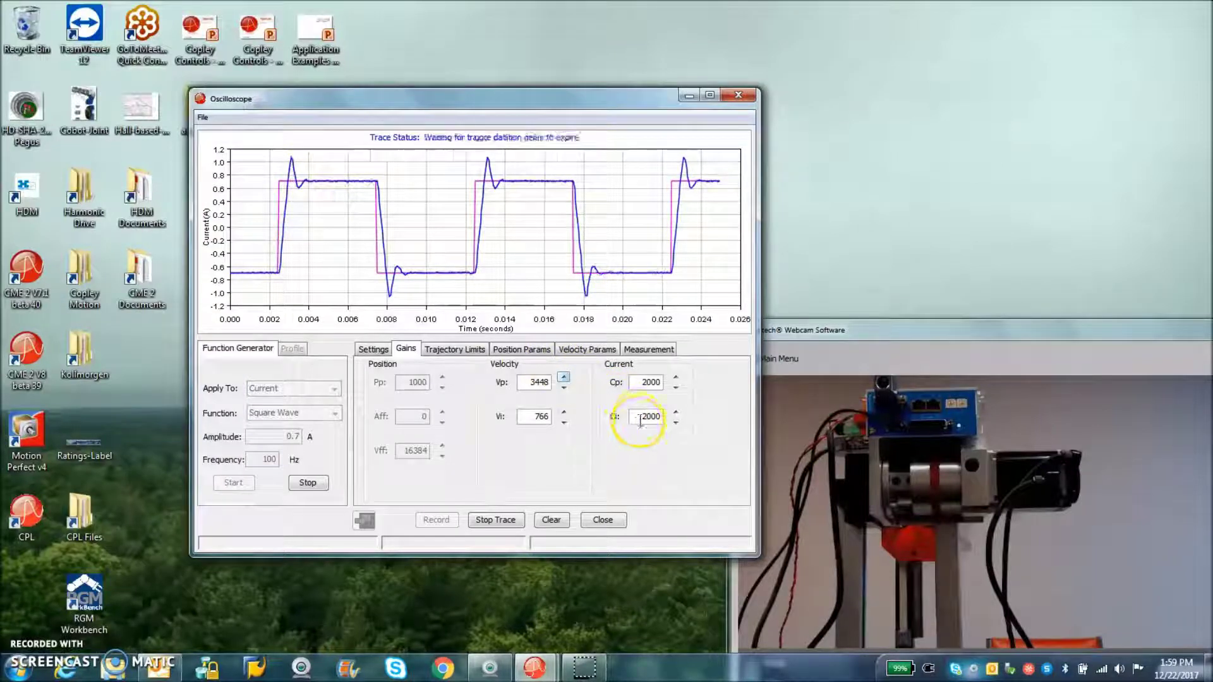
text(2000)
key(Return)
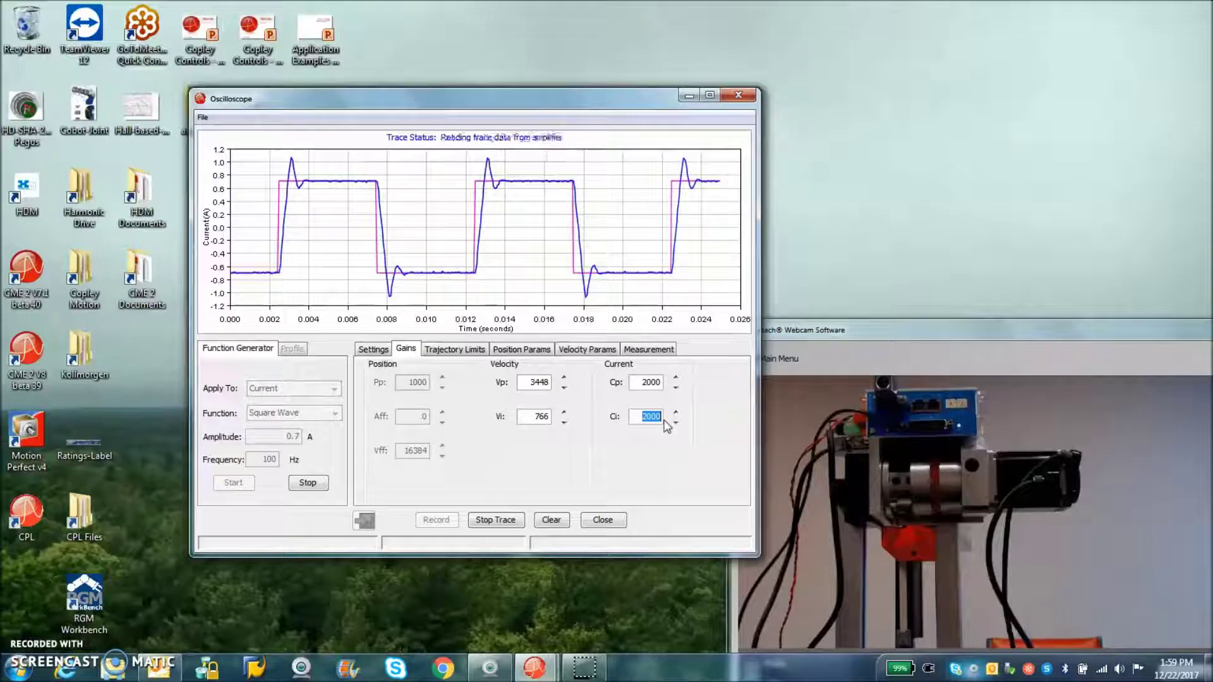
text(200)
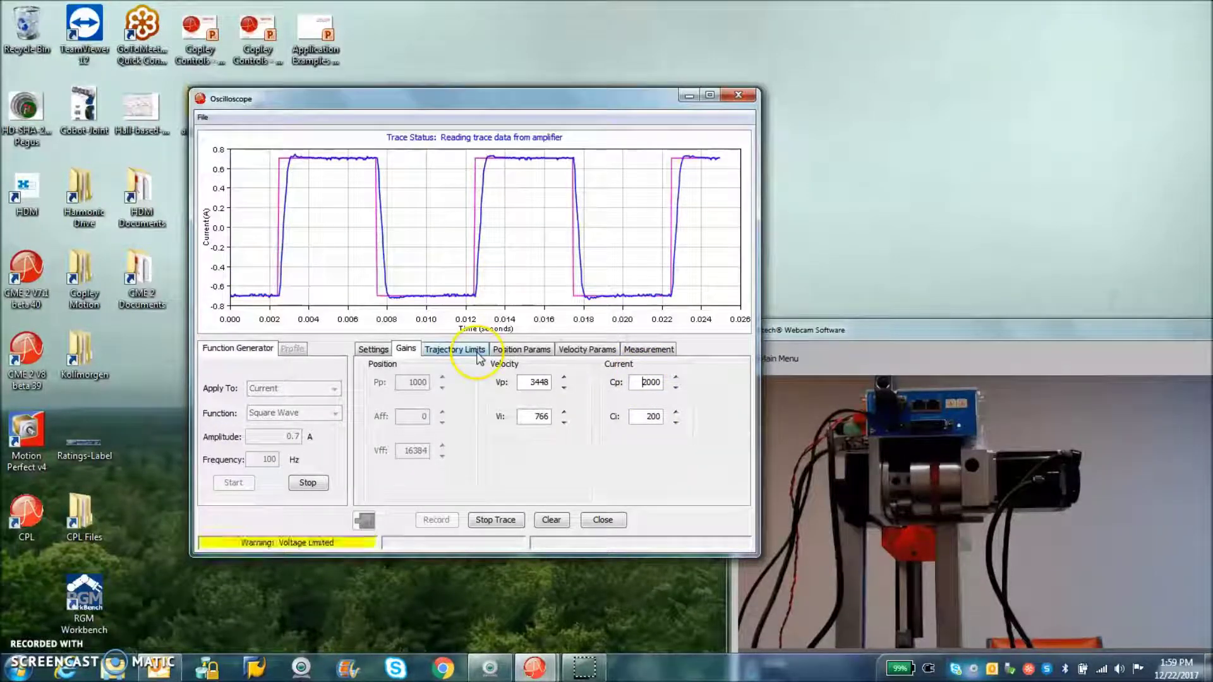
double_click(647, 417)
text(1)
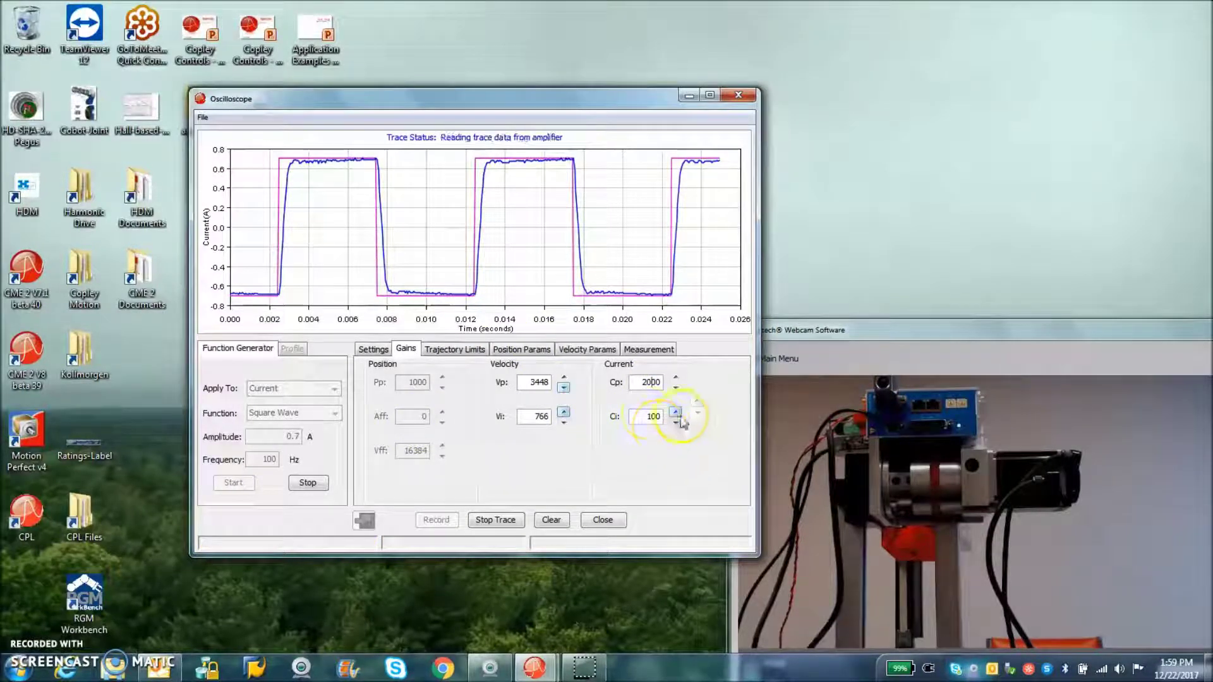
text(5)
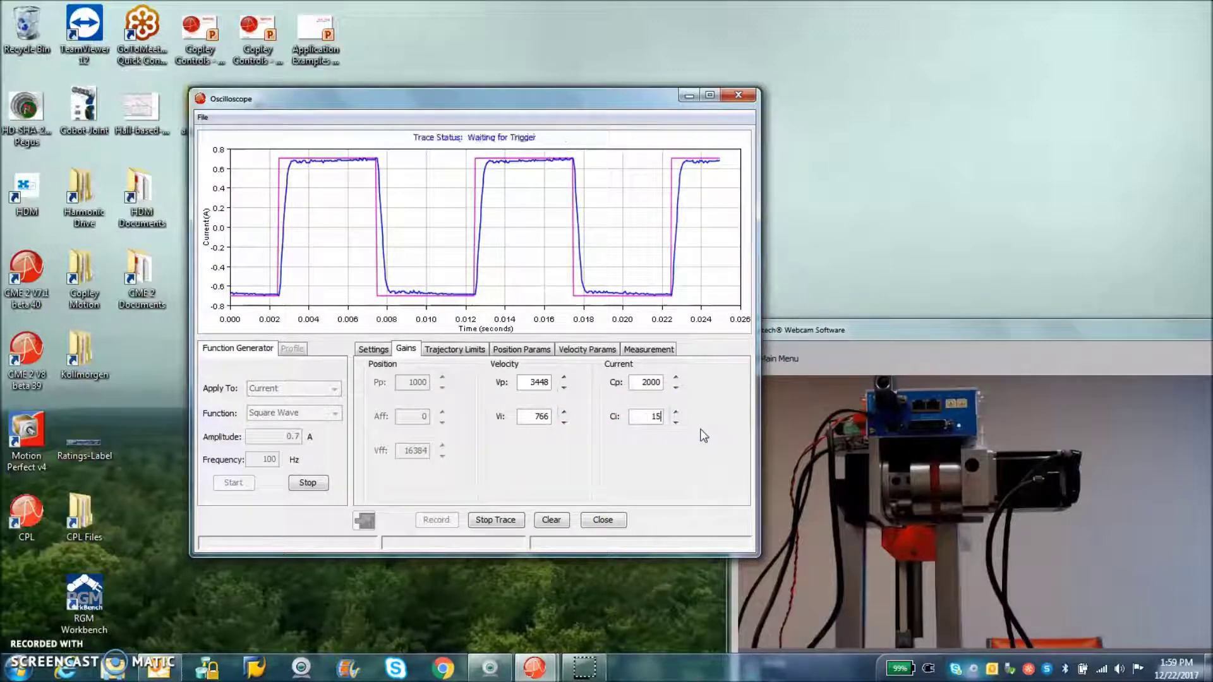
text(0)
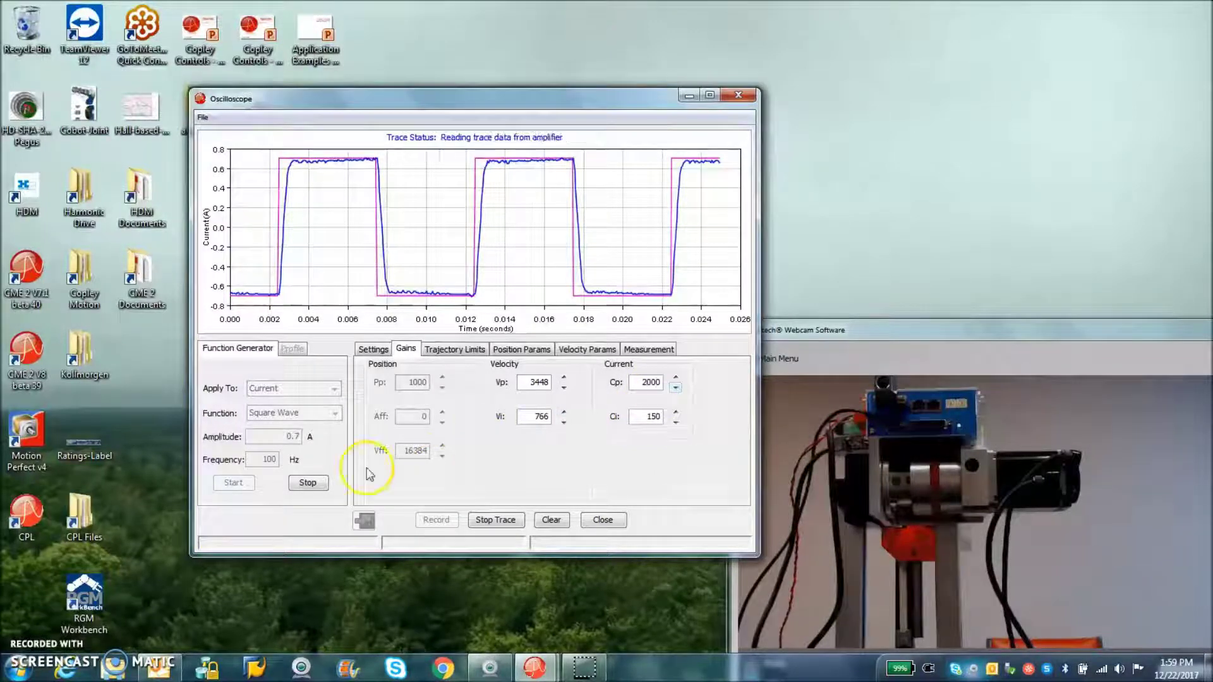
click(306, 485)
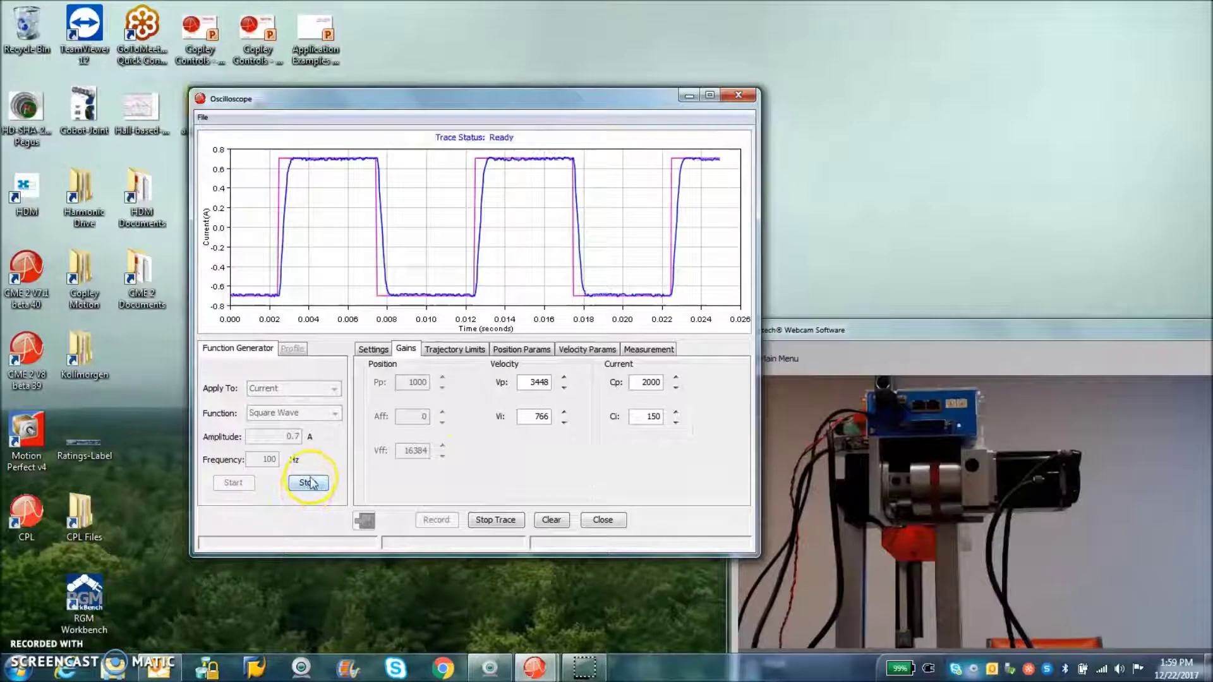
click(738, 94)
- Run a new 10–3000 Hz closed-loop current sweep, then open Save Current Plot and cancel it
click(328, 213)
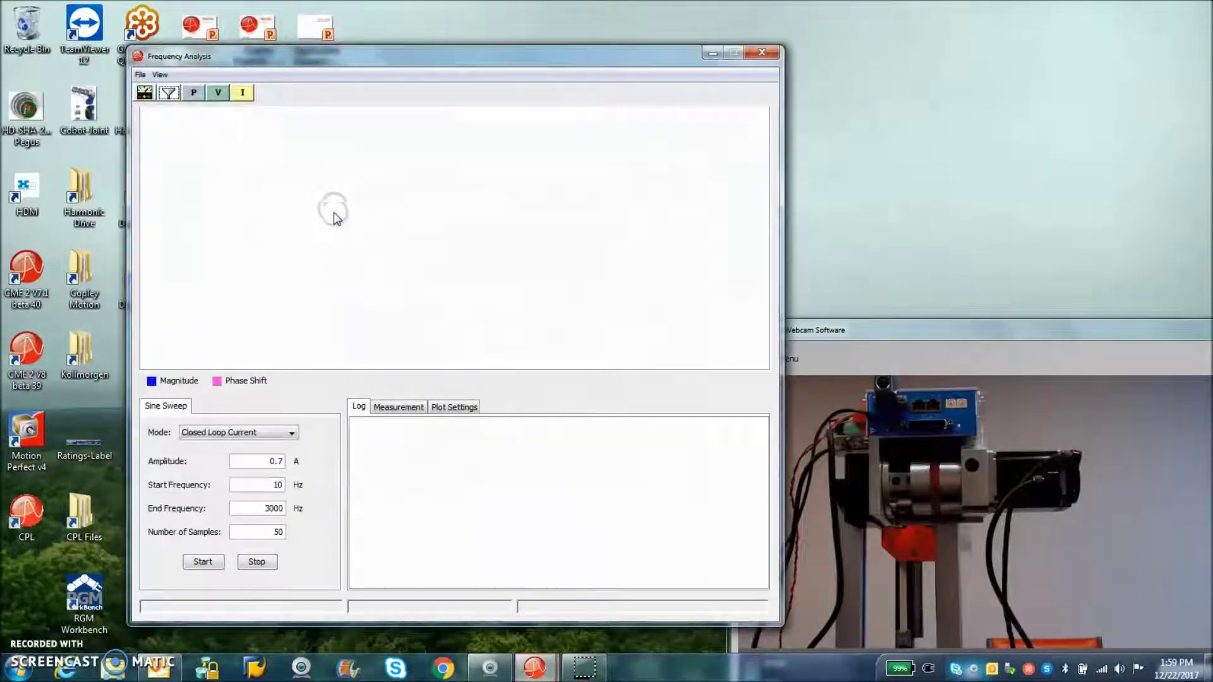
click(203, 561)
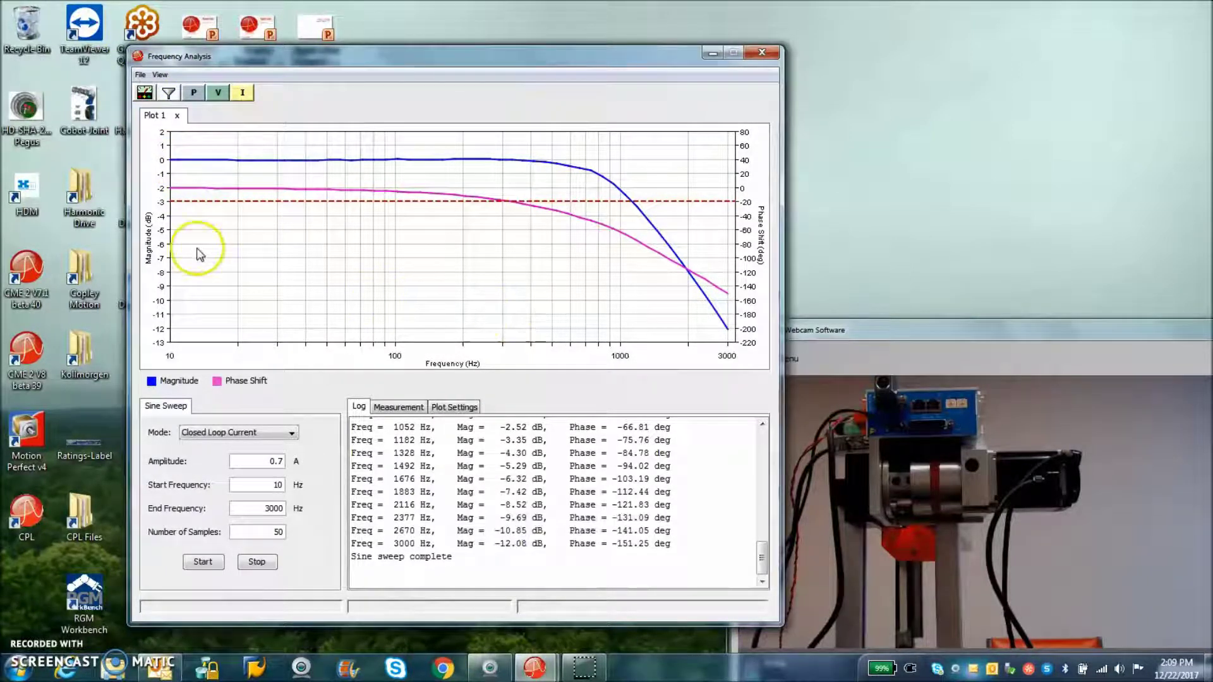
click(141, 75)
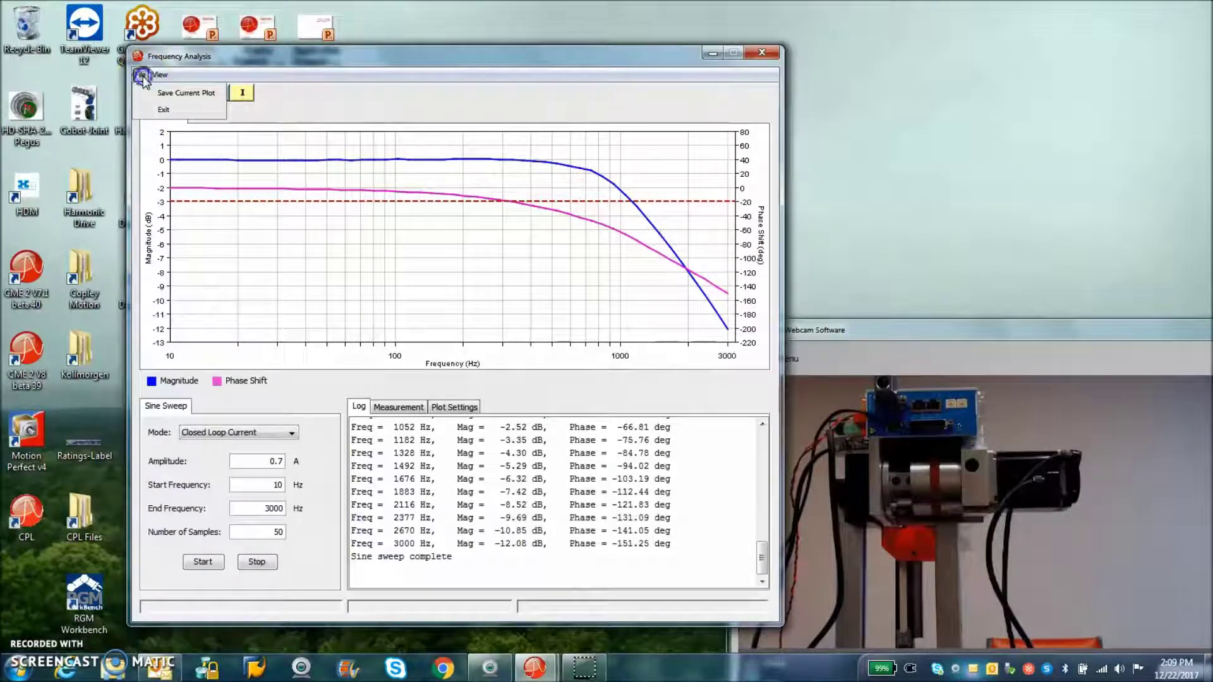
click(166, 93)
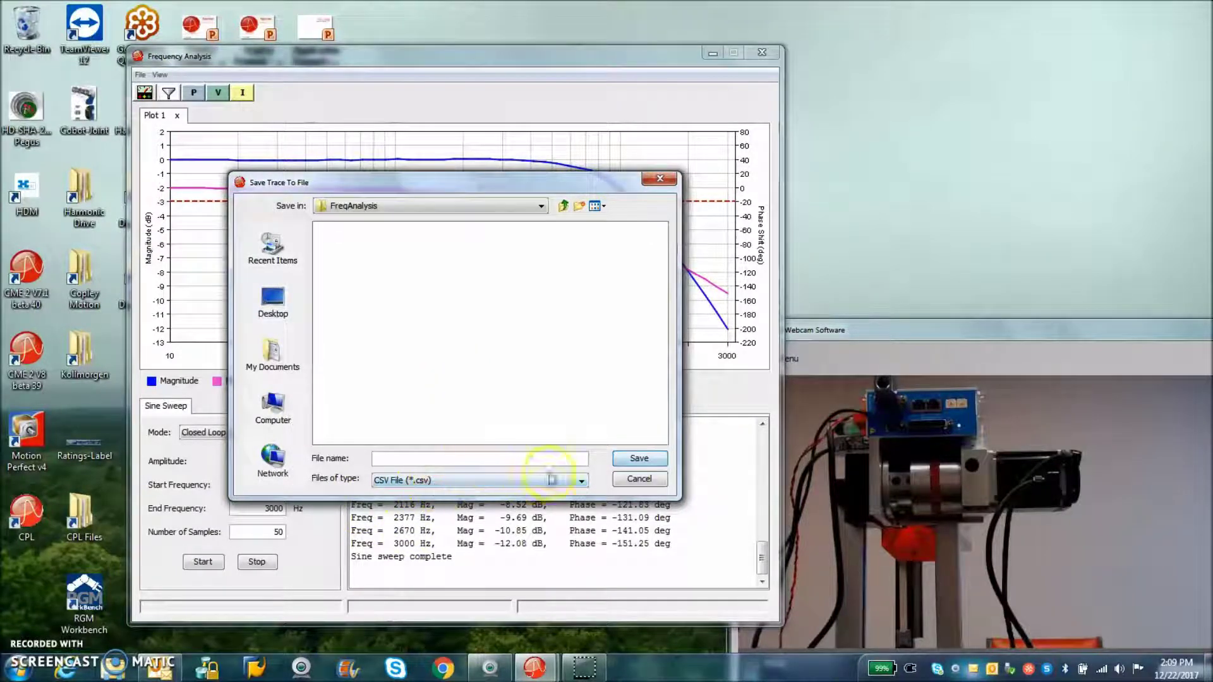
click(660, 181)
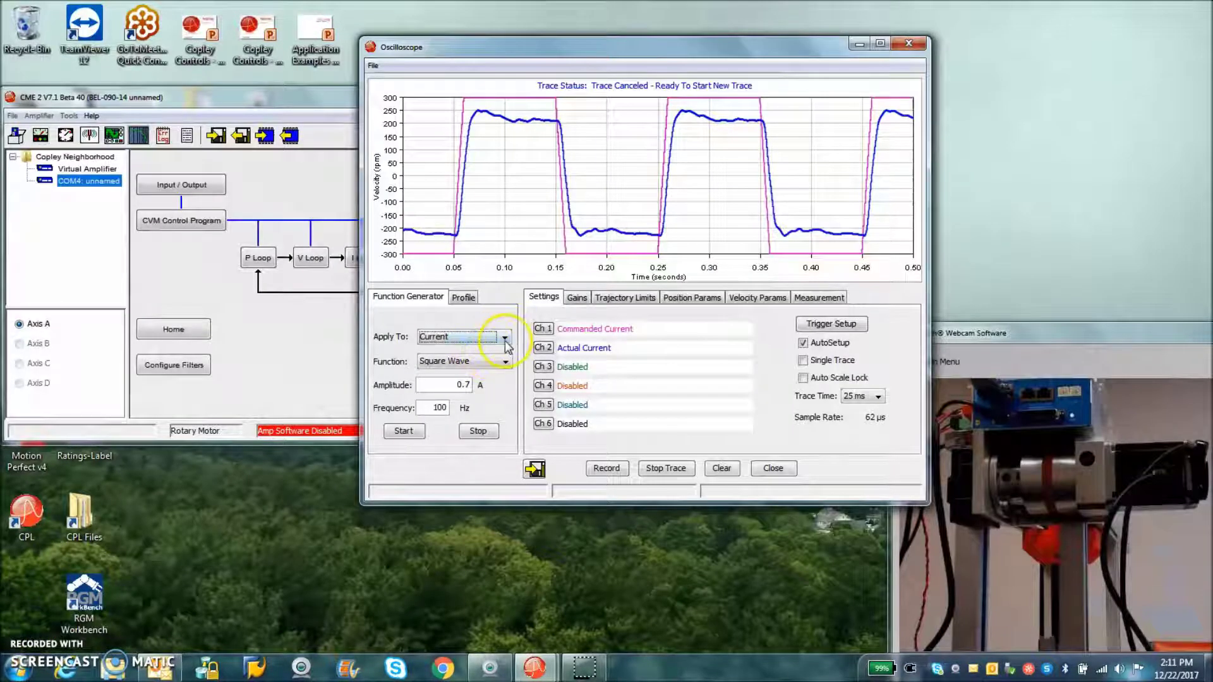
- Run a 300 rpm, 5 Hz velocity square-wave test with the gains shown, then stop it
click(505, 339)
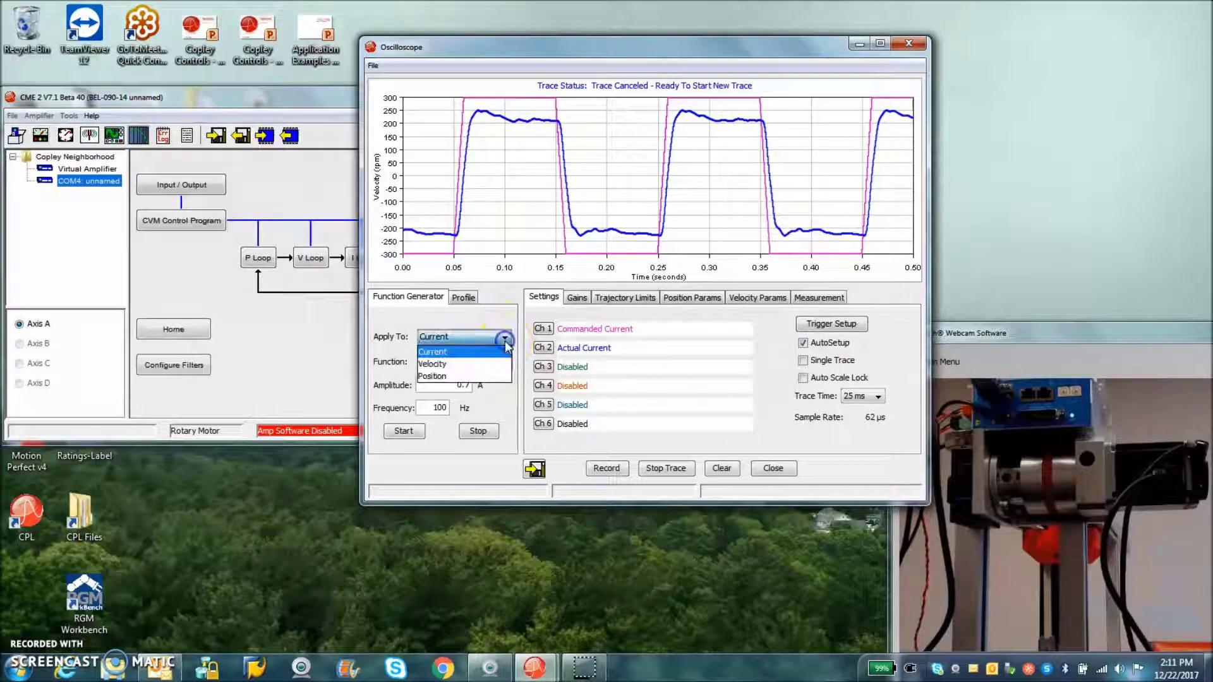
click(491, 364)
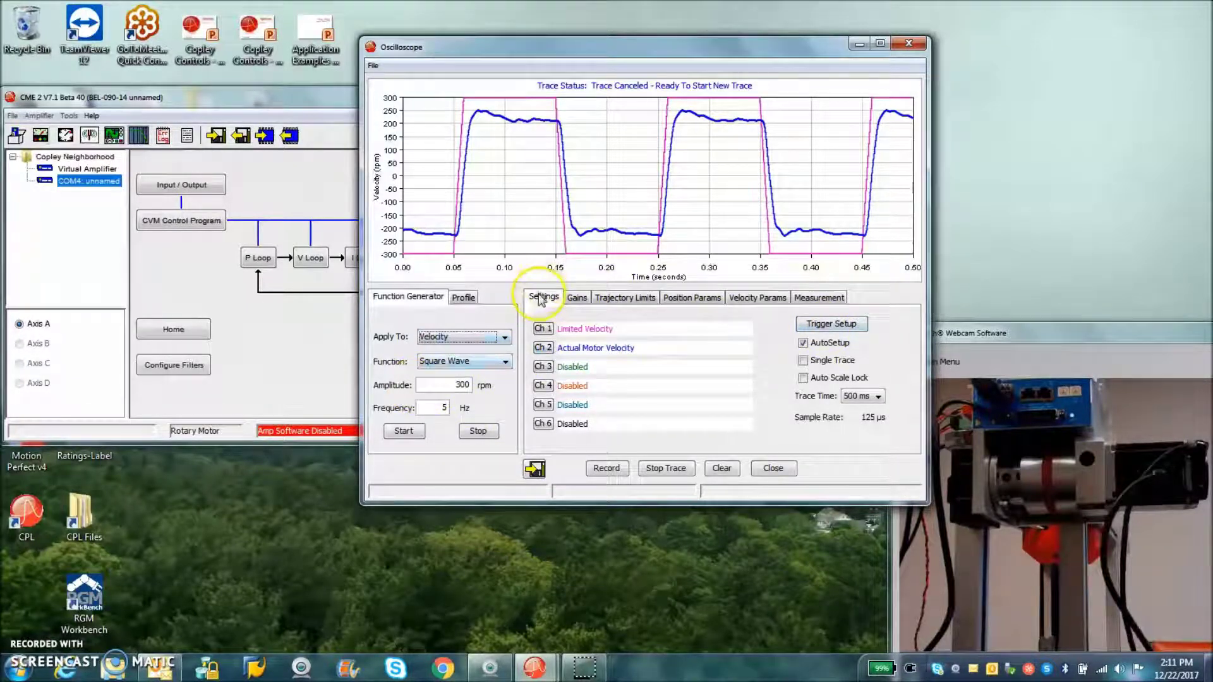
click(577, 298)
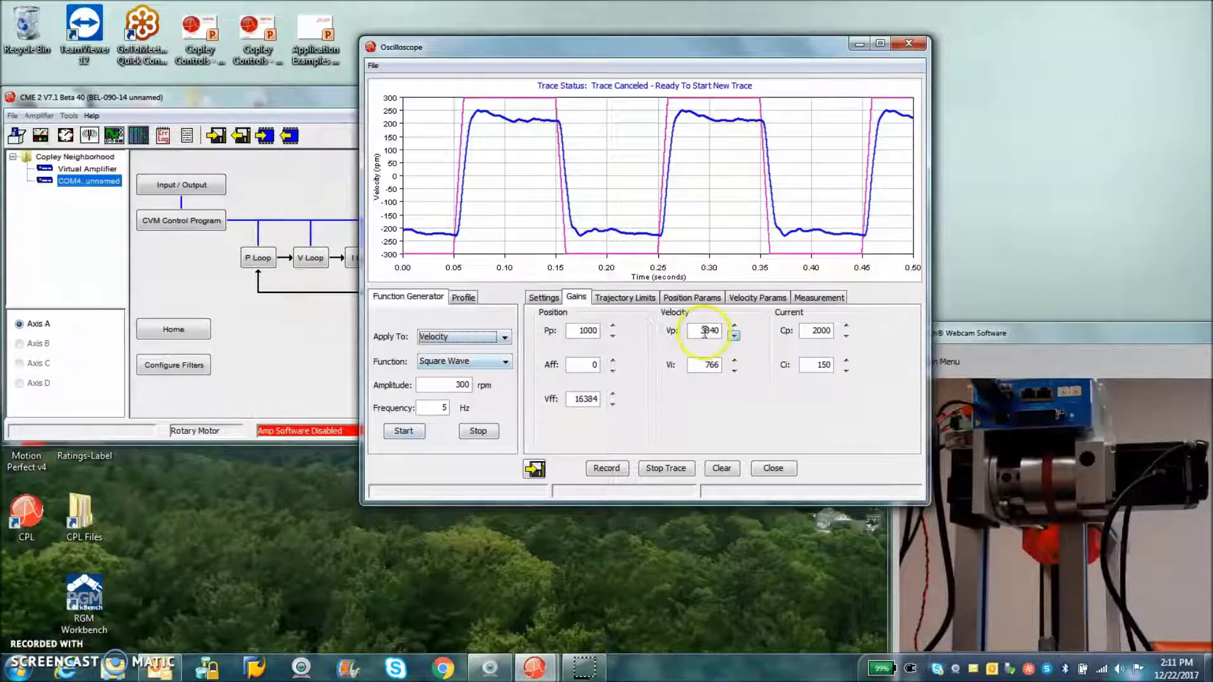
click(389, 435)
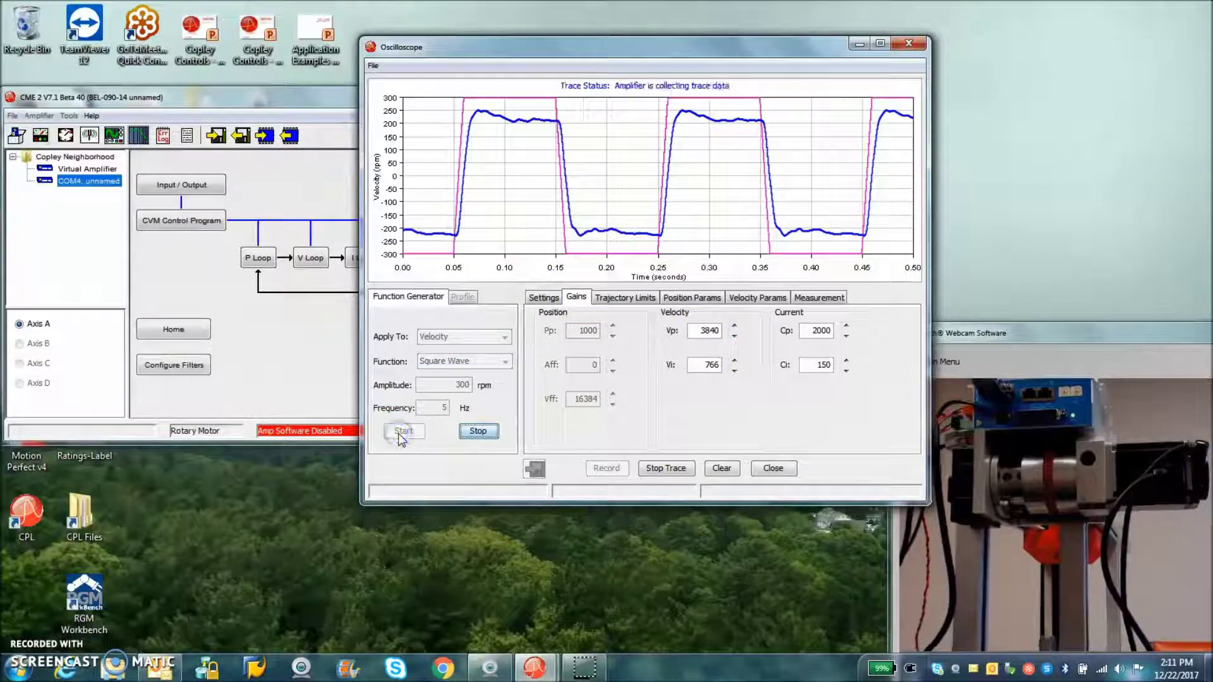
mouse_move(1036, 333)
mouse_down()
mouse_move(1037, 300)
mouse_move(1039, 319)
mouse_up()
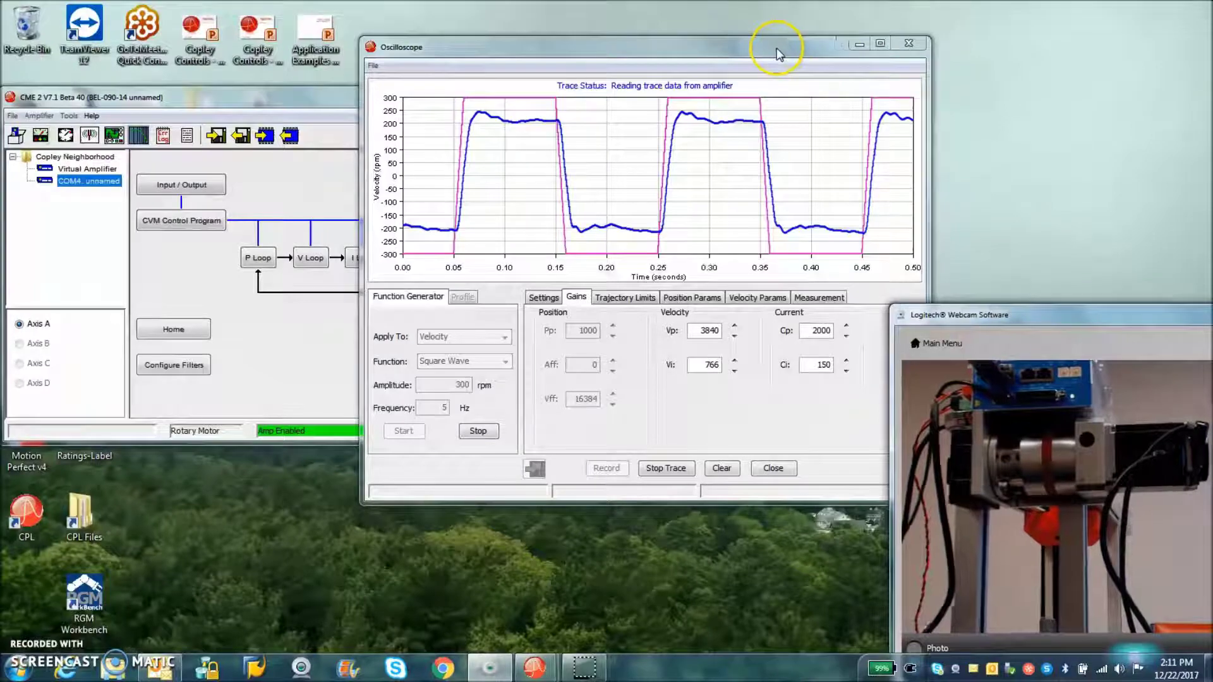
mouse_move(777, 46)
mouse_down()
mouse_move(750, 46)
mouse_move(766, 72)
mouse_up()
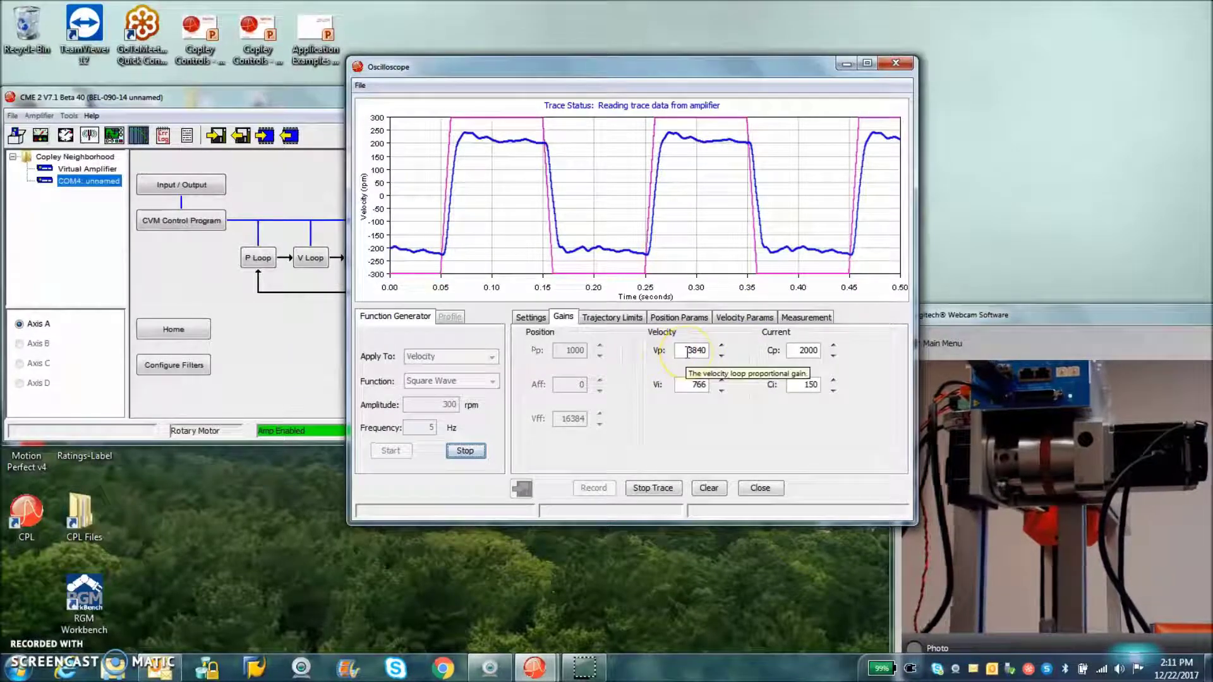
click(465, 451)
- Switch the sweep mode to Closed Loop Velocity and run the 5–250 Hz, 150 rpm sweep
click(138, 136)
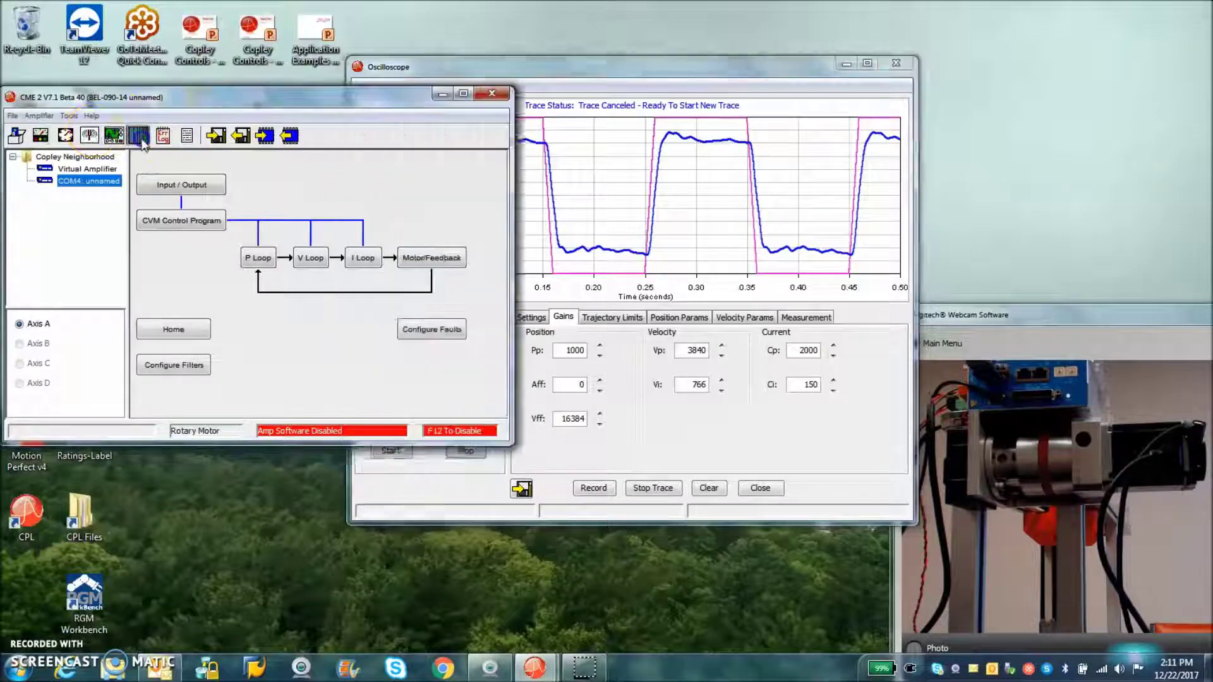
drag(300, 24, 516, 50)
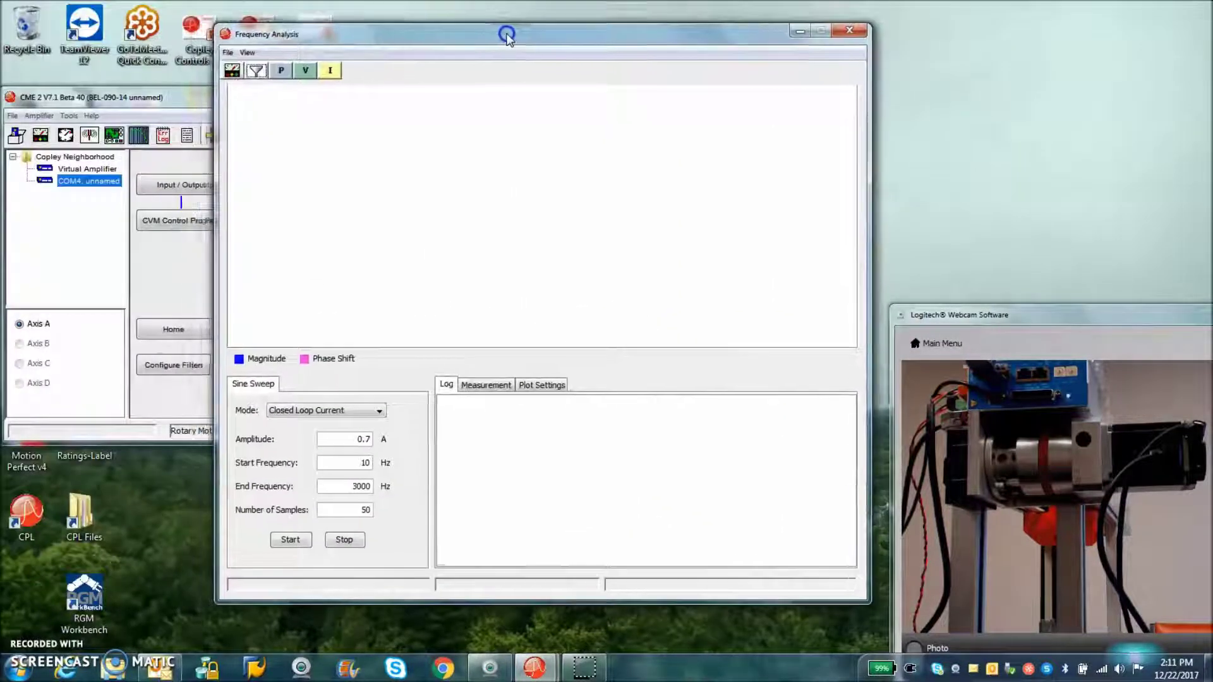
click(349, 411)
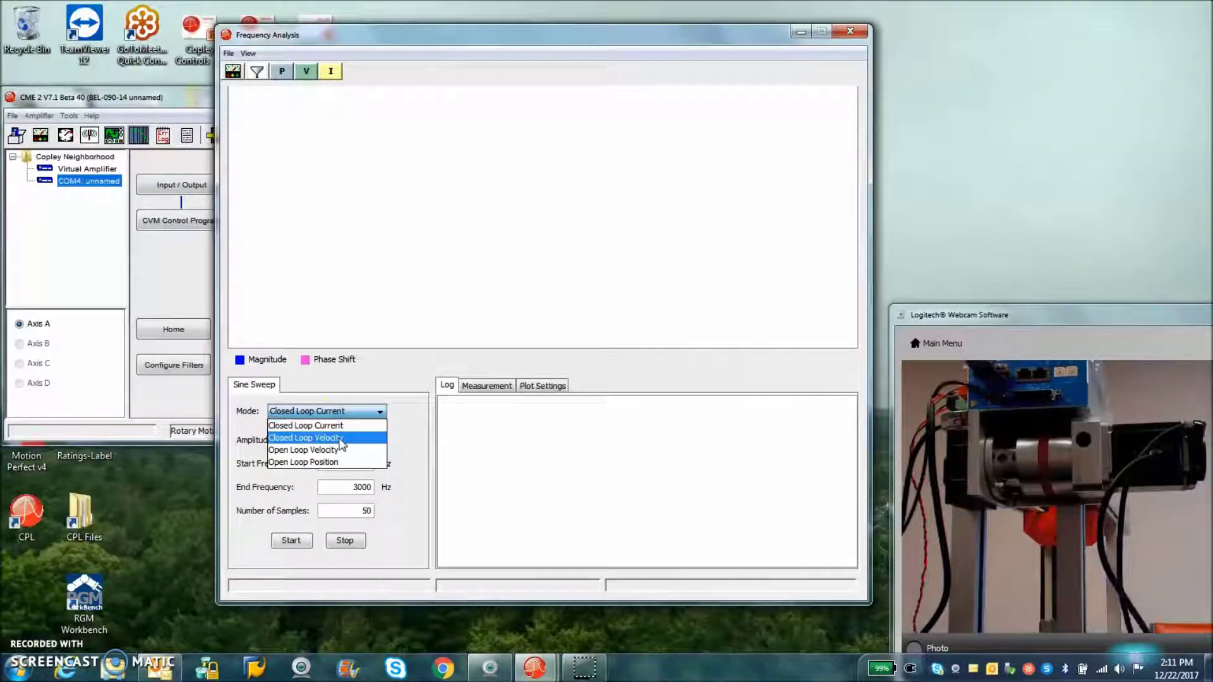
click(341, 439)
click(292, 541)
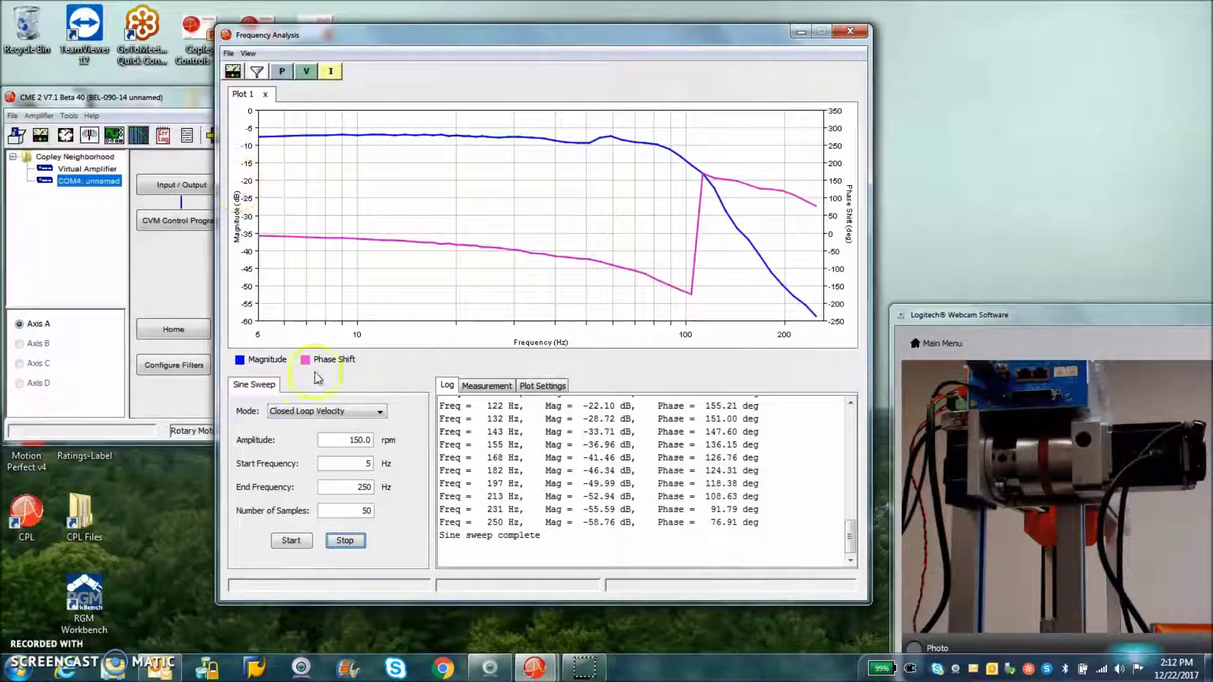
click(340, 422)
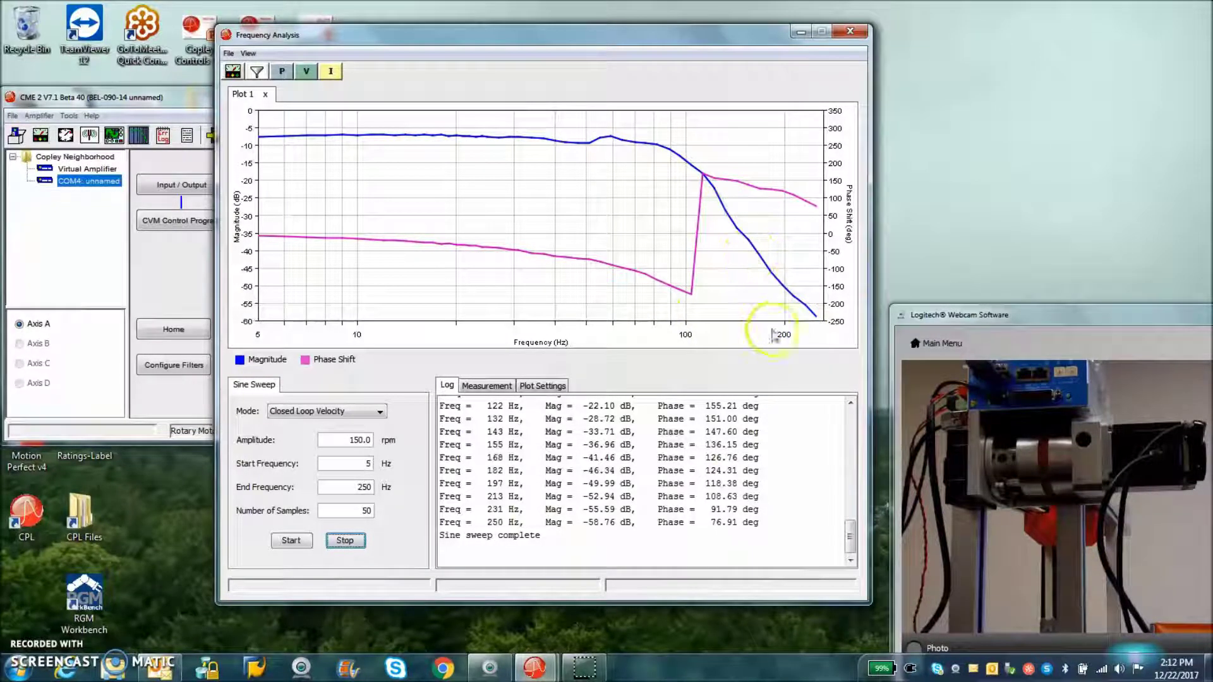
click(175, 99)
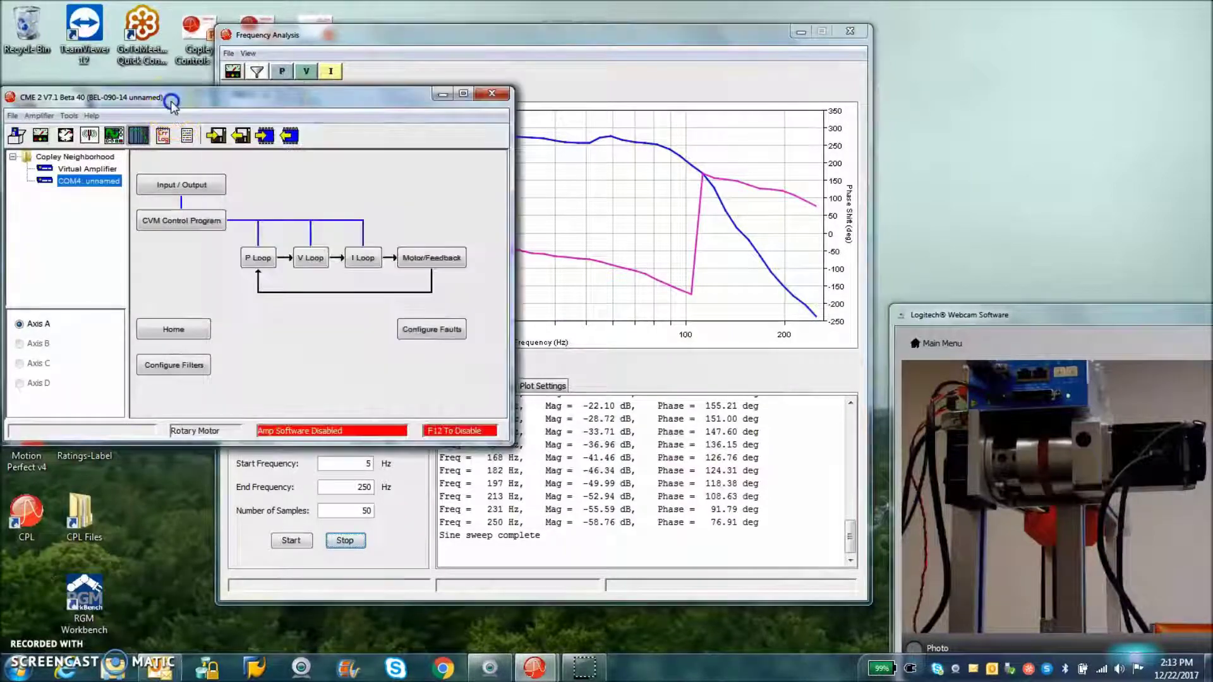
click(171, 368)
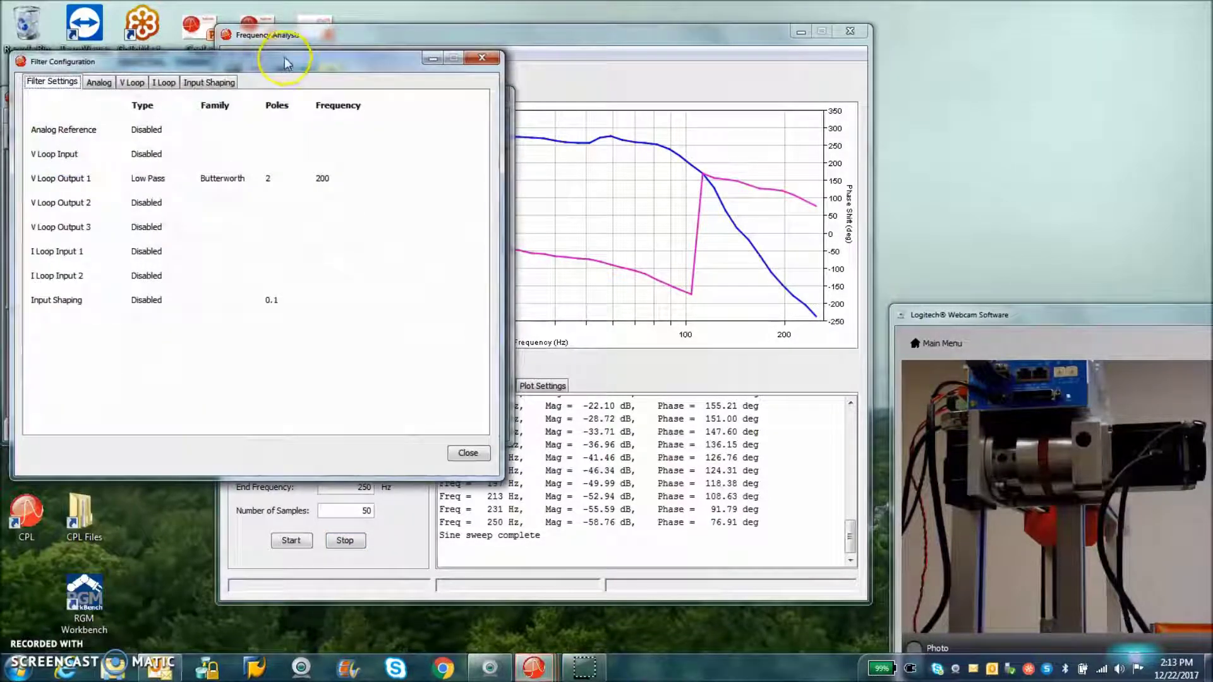
click(138, 100)
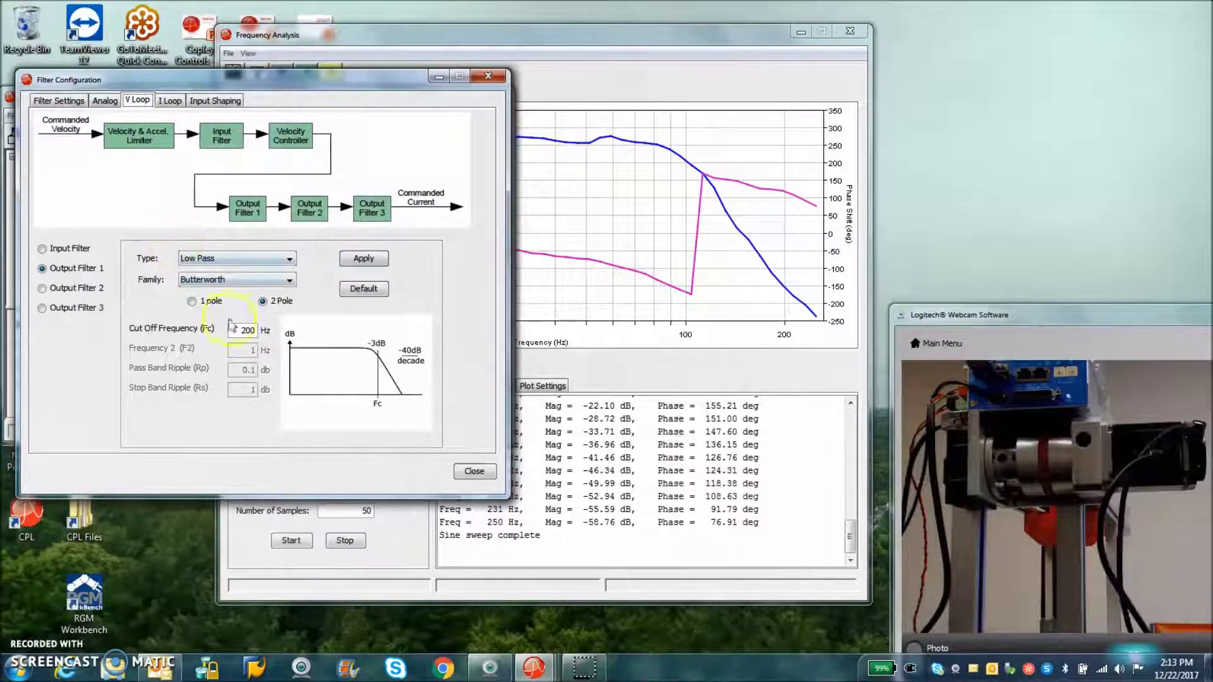
click(195, 303)
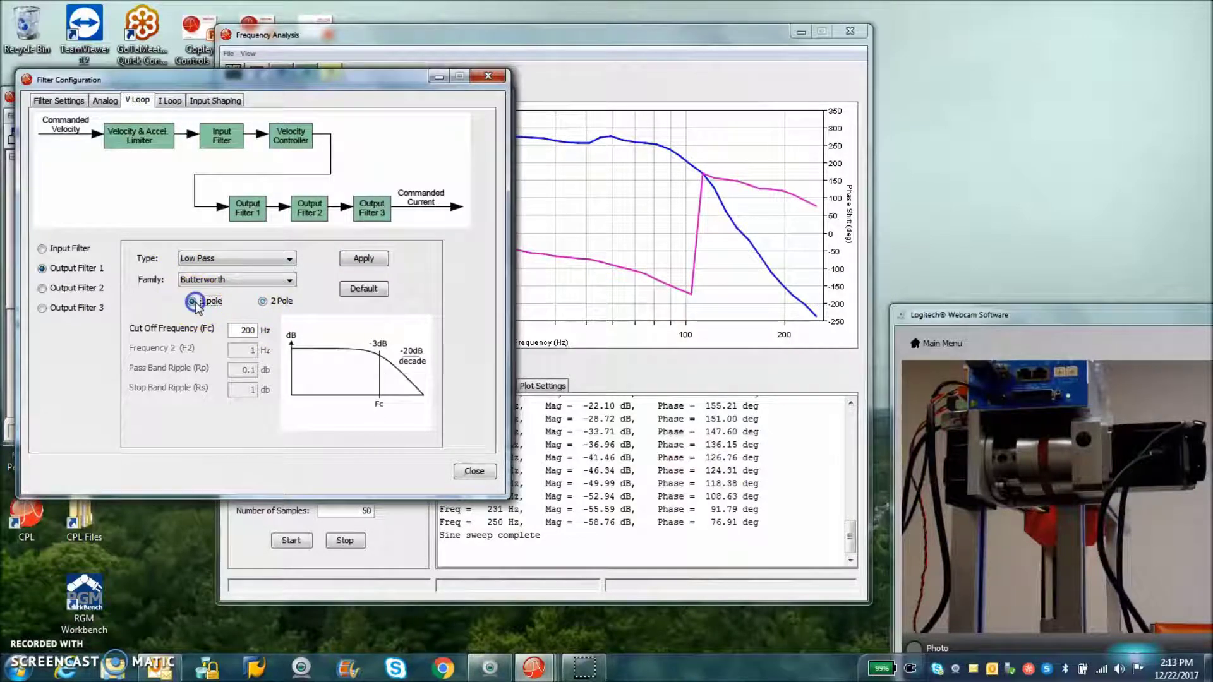
click(264, 302)
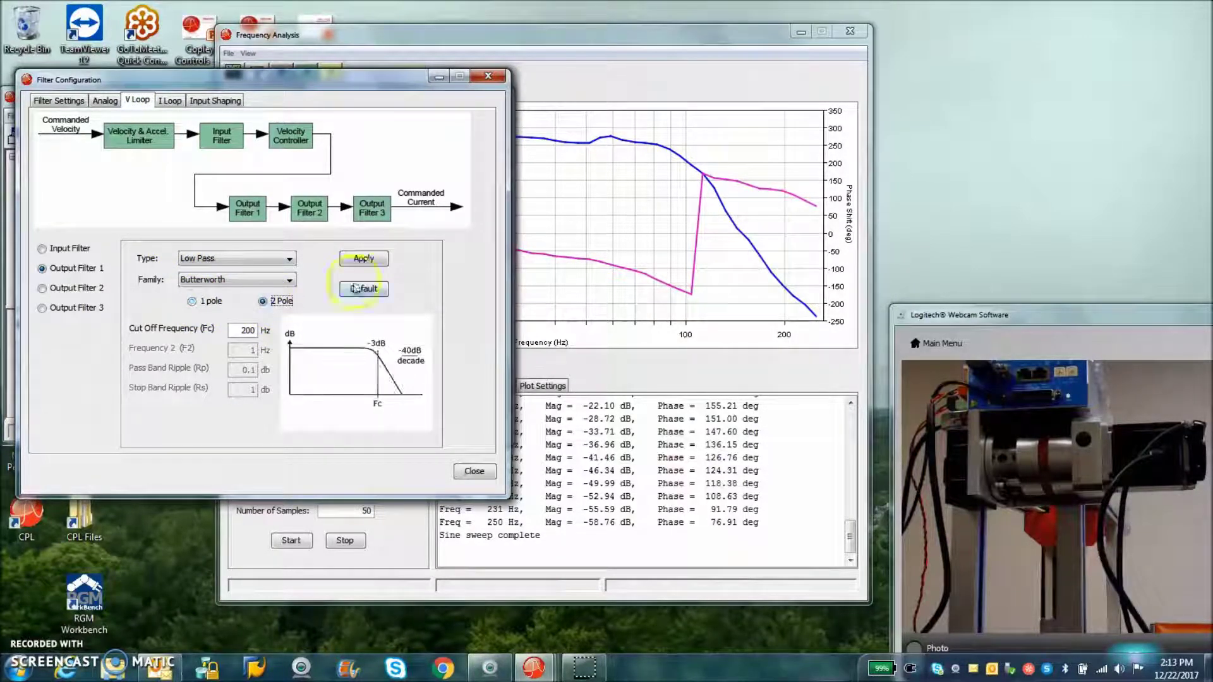
click(496, 76)
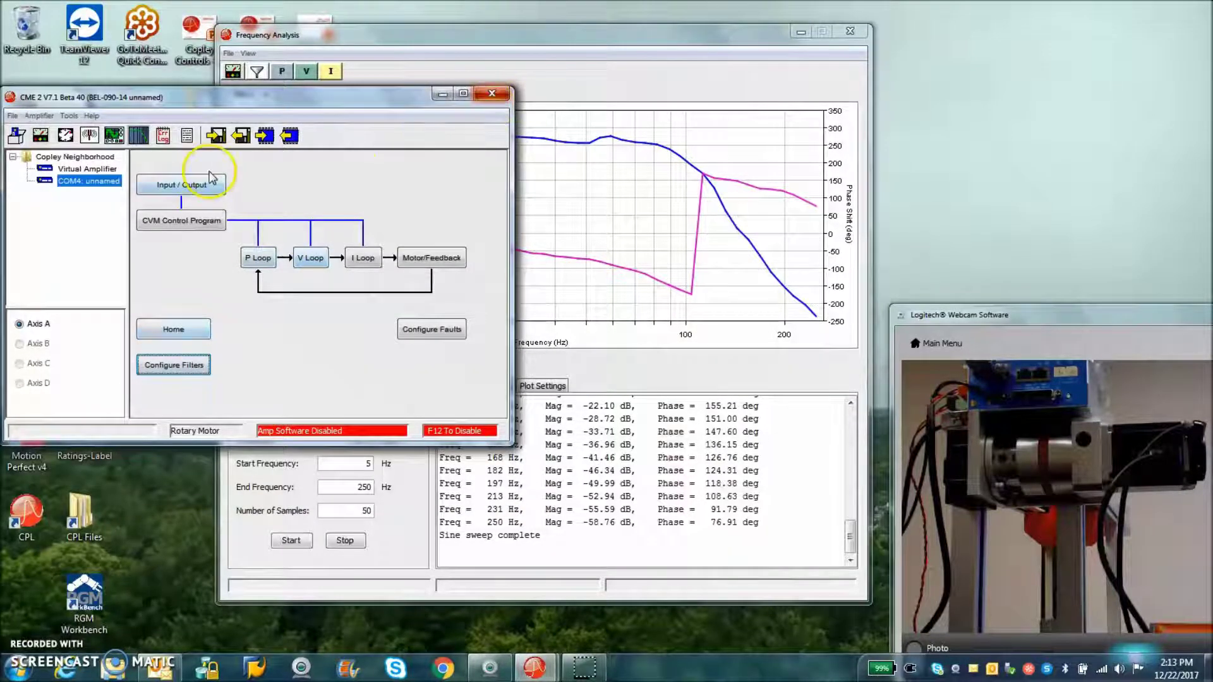
- Trace a 300 rpm, 5 Hz square wave applied to the velocity loop in the Oscilloscope
click(114, 135)
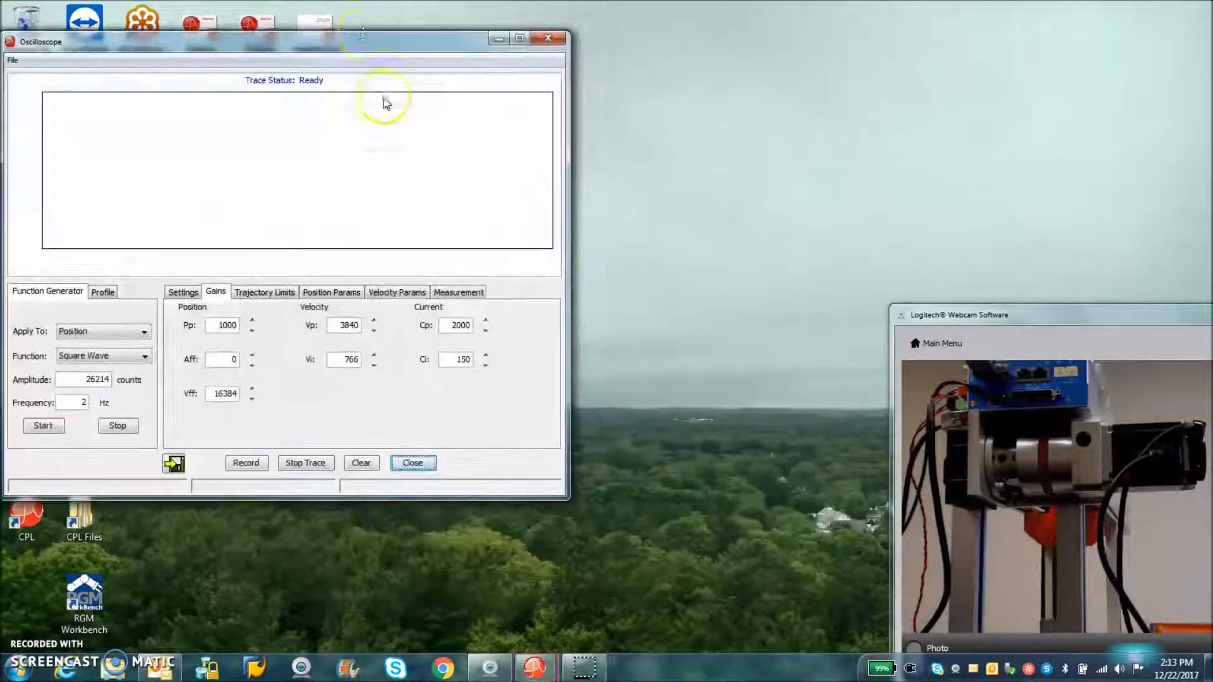
drag(361, 44, 734, 75)
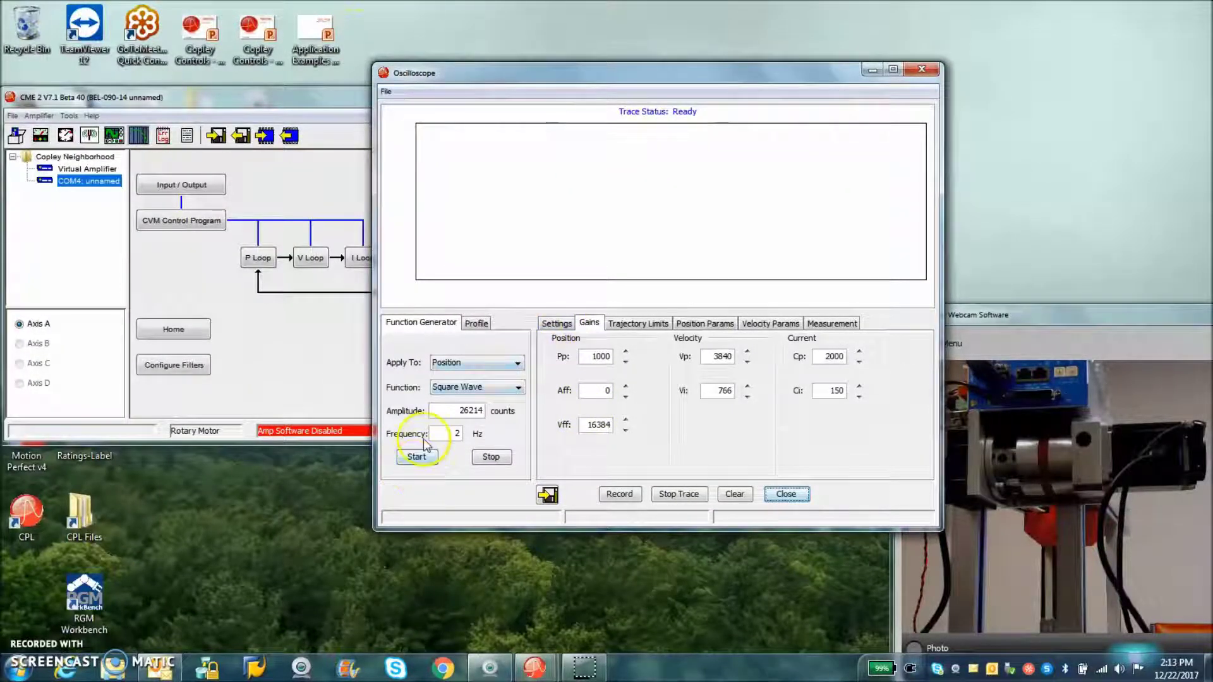
click(480, 363)
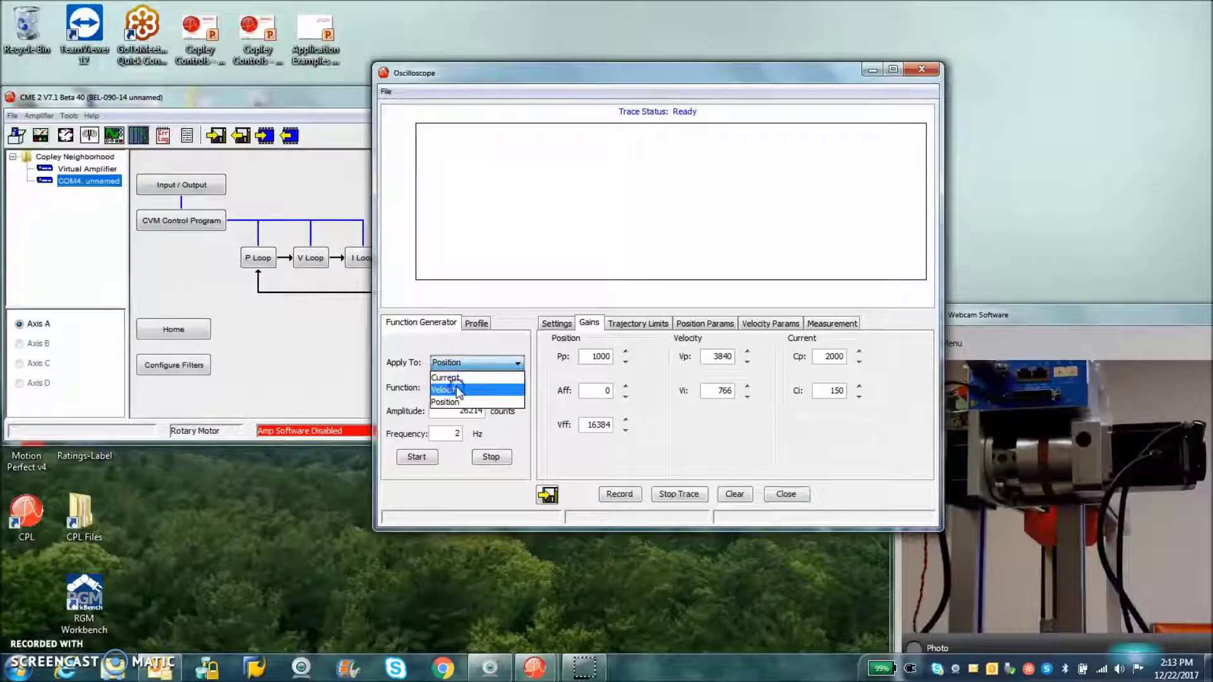
click(460, 384)
click(557, 323)
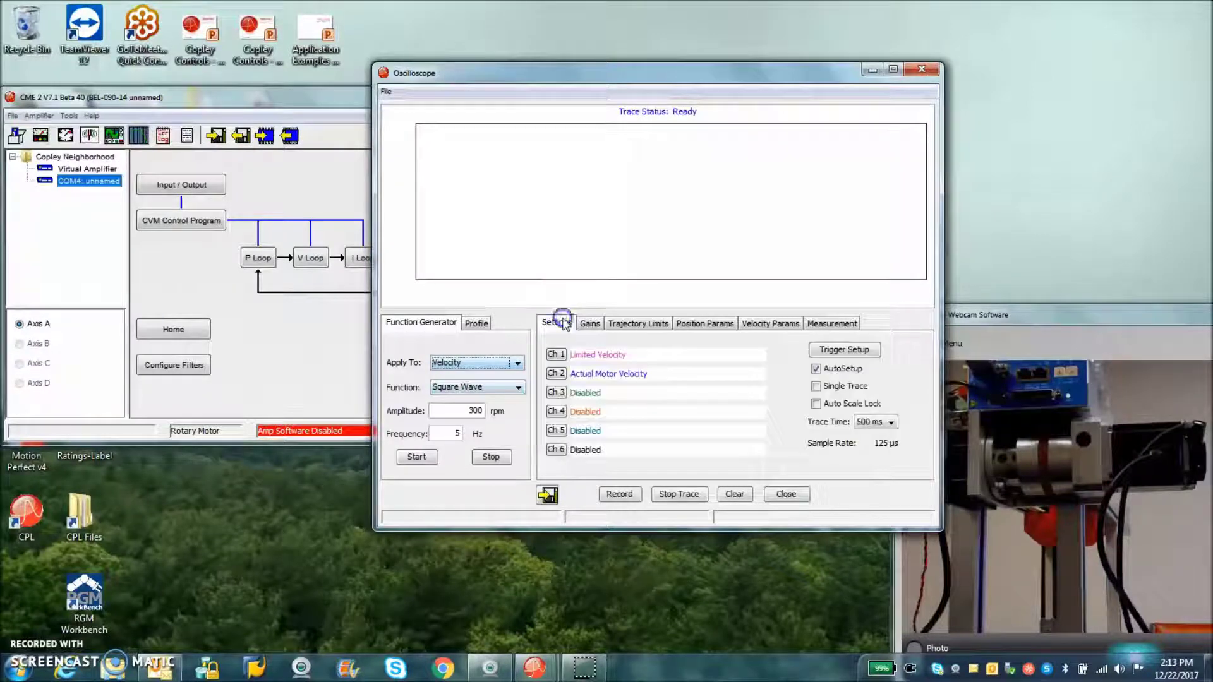
click(418, 457)
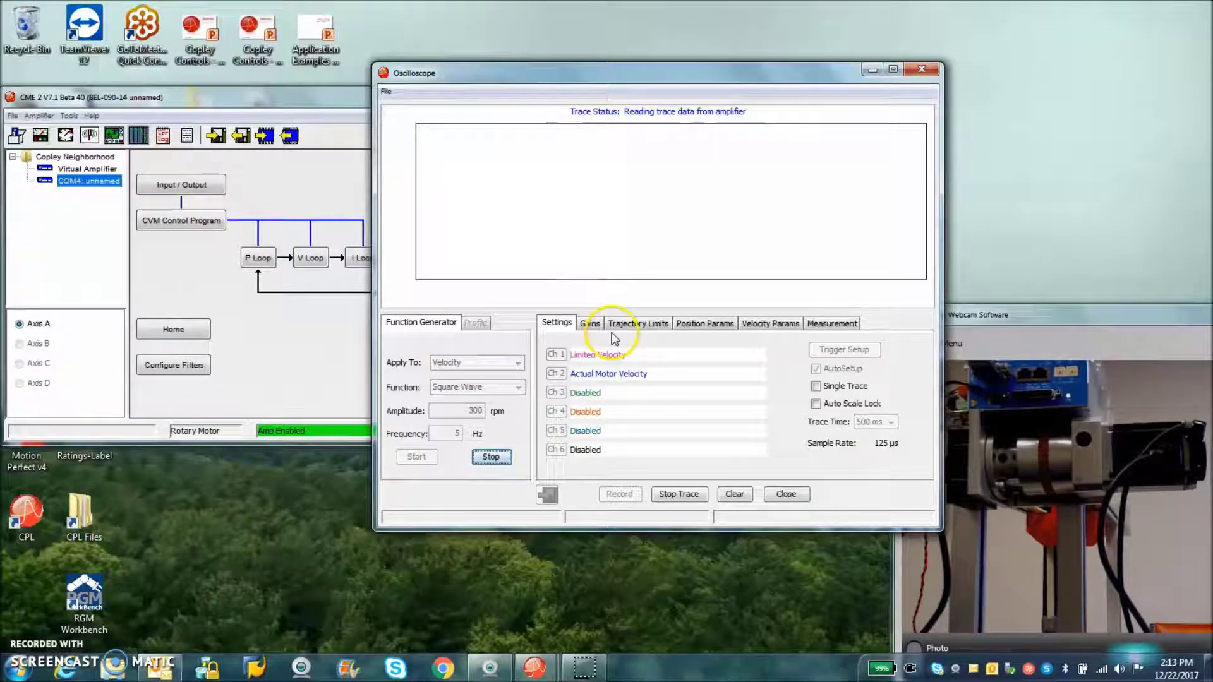
- Raise the velocity gain Vp from 3840 to 6000, then to 12000
click(590, 323)
click(723, 355)
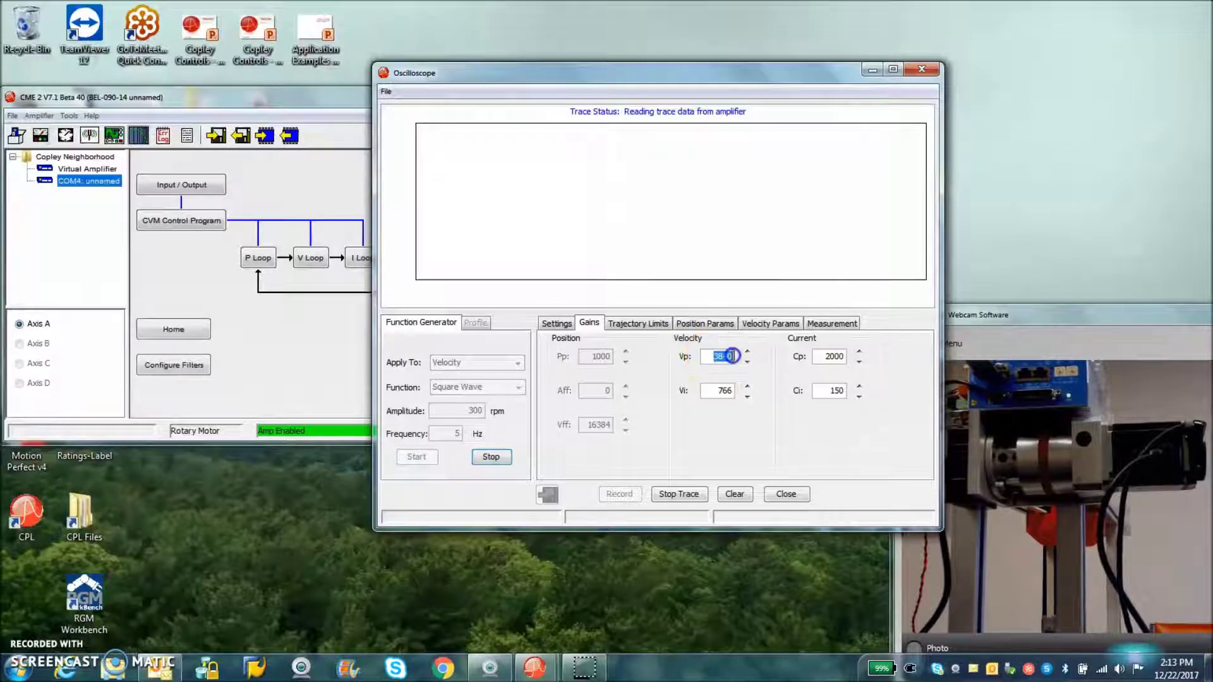
text(6000)
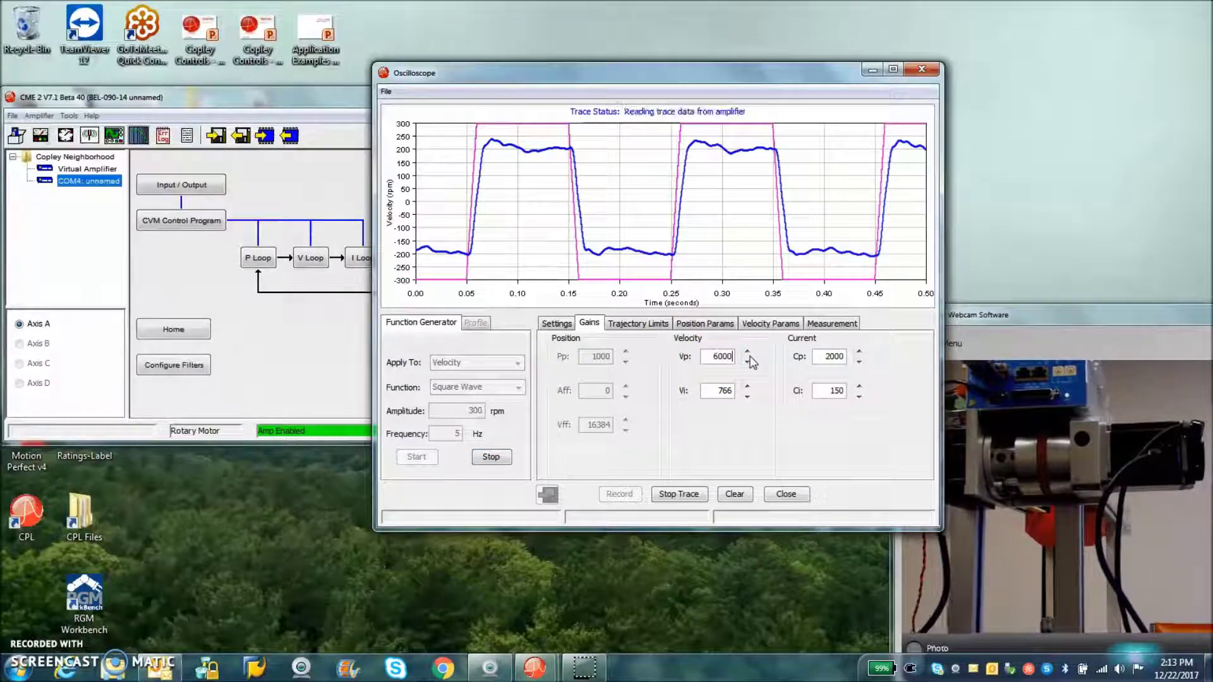
click(713, 393)
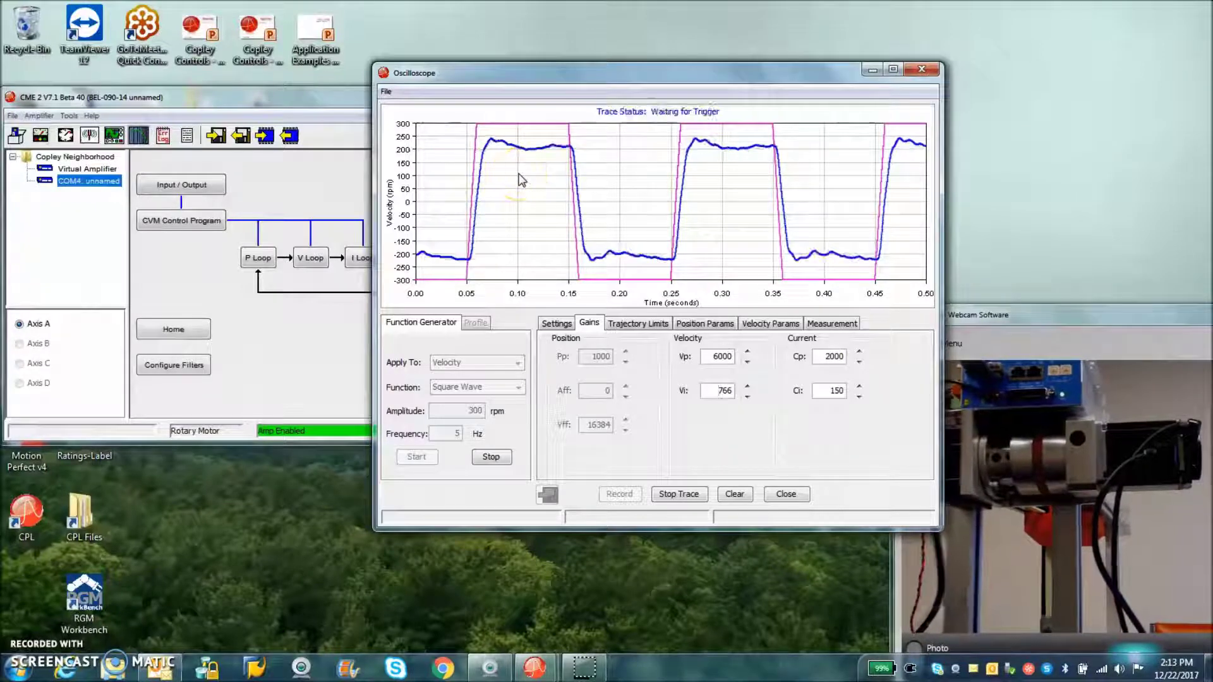
click(708, 357)
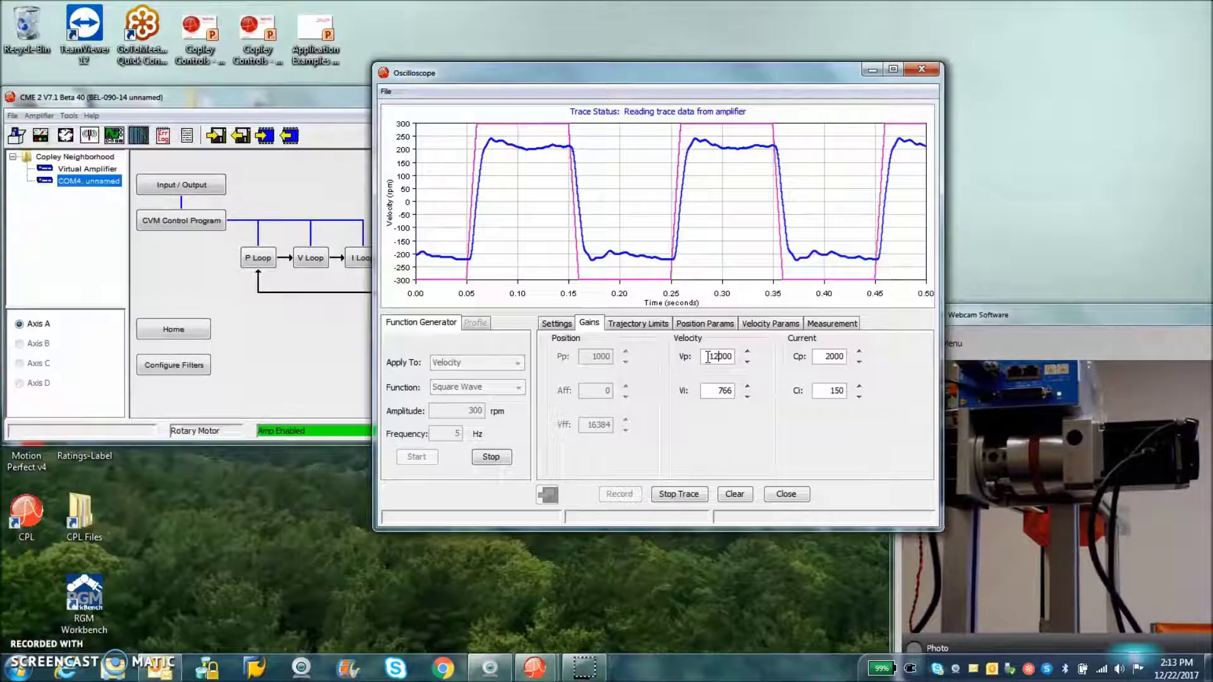
click(716, 392)
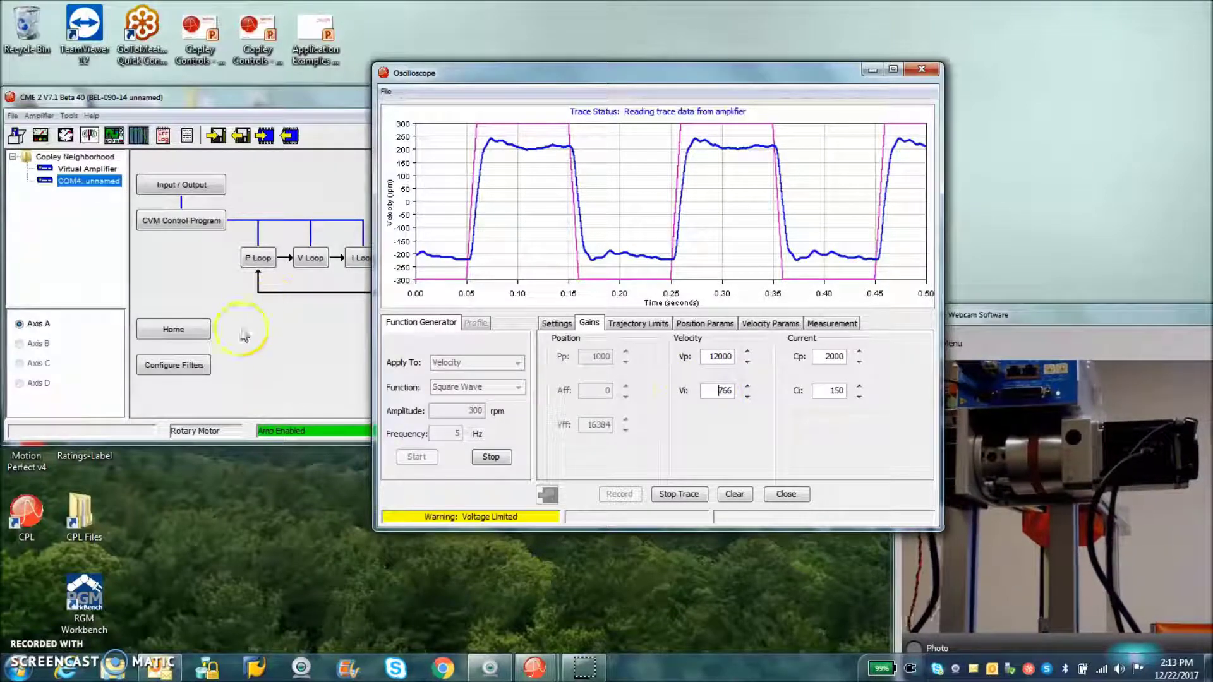
click(183, 364)
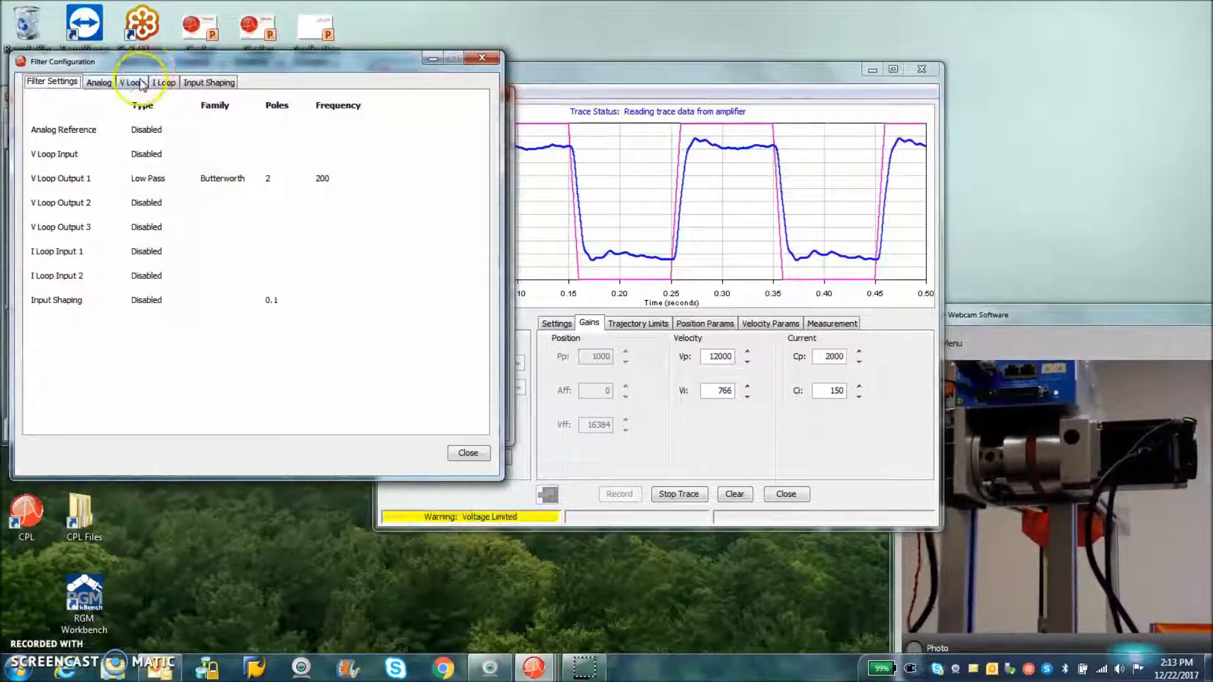
- Compare 1-pole and 2-pole settings for velocity Output Filter 1, settling on a single pole
click(132, 82)
click(201, 282)
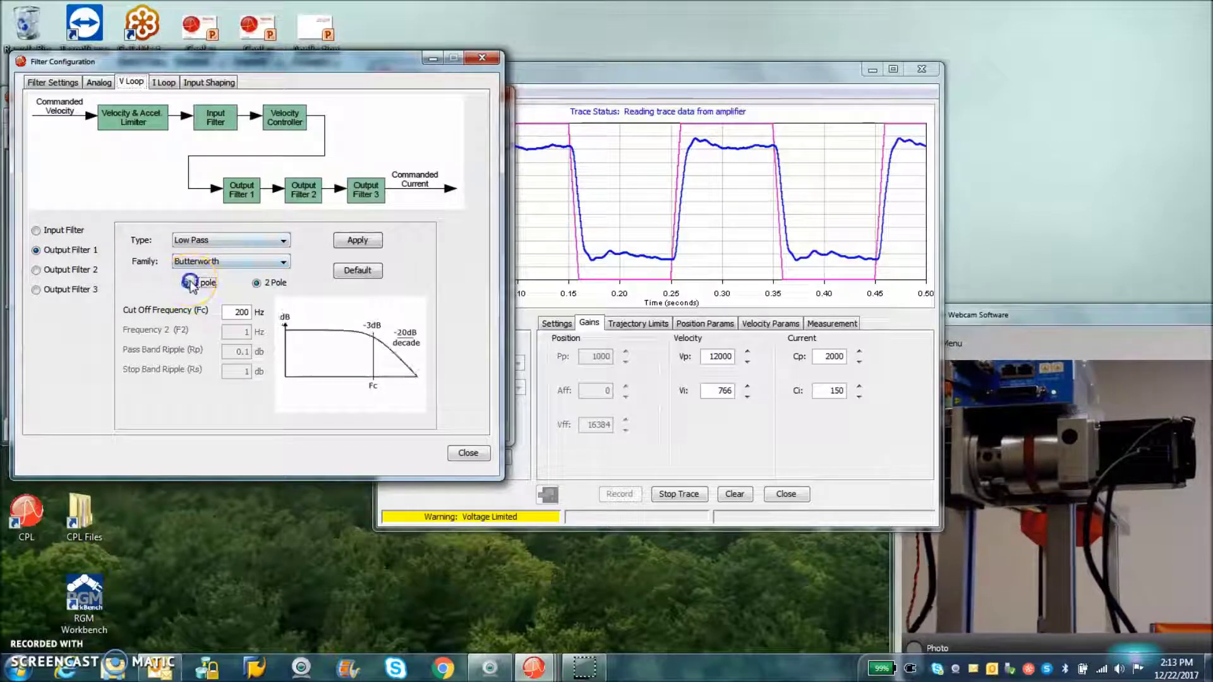
click(357, 242)
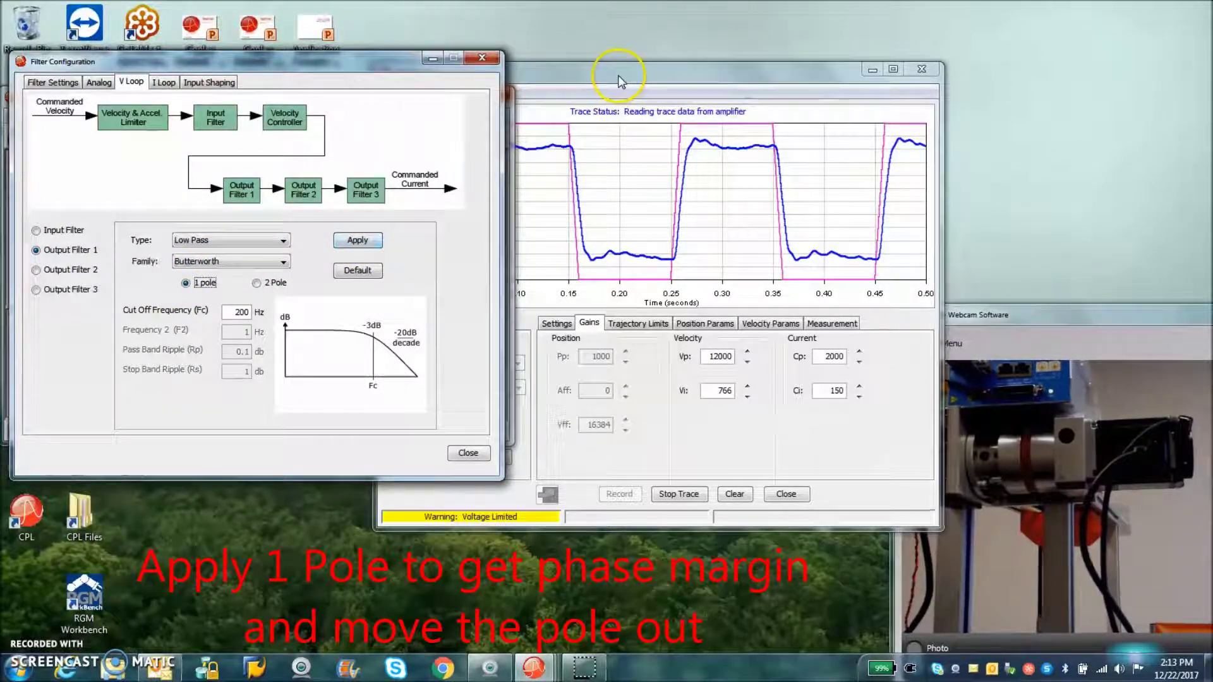
drag(618, 80, 783, 51)
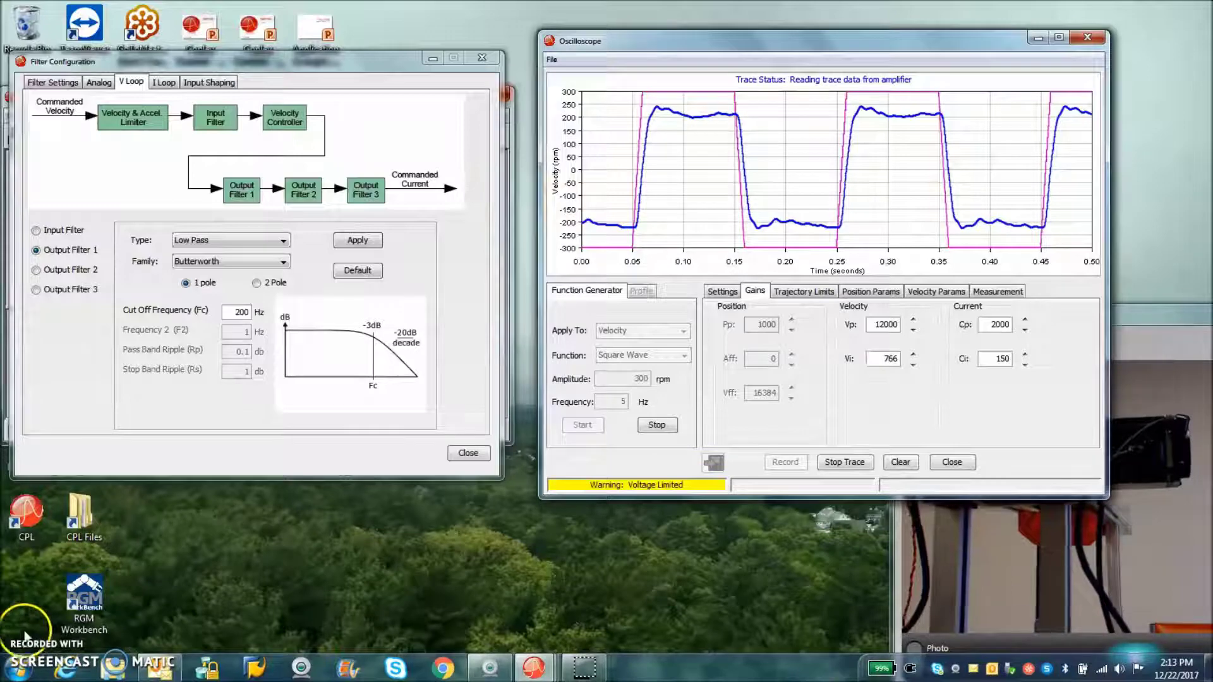
click(256, 283)
click(357, 240)
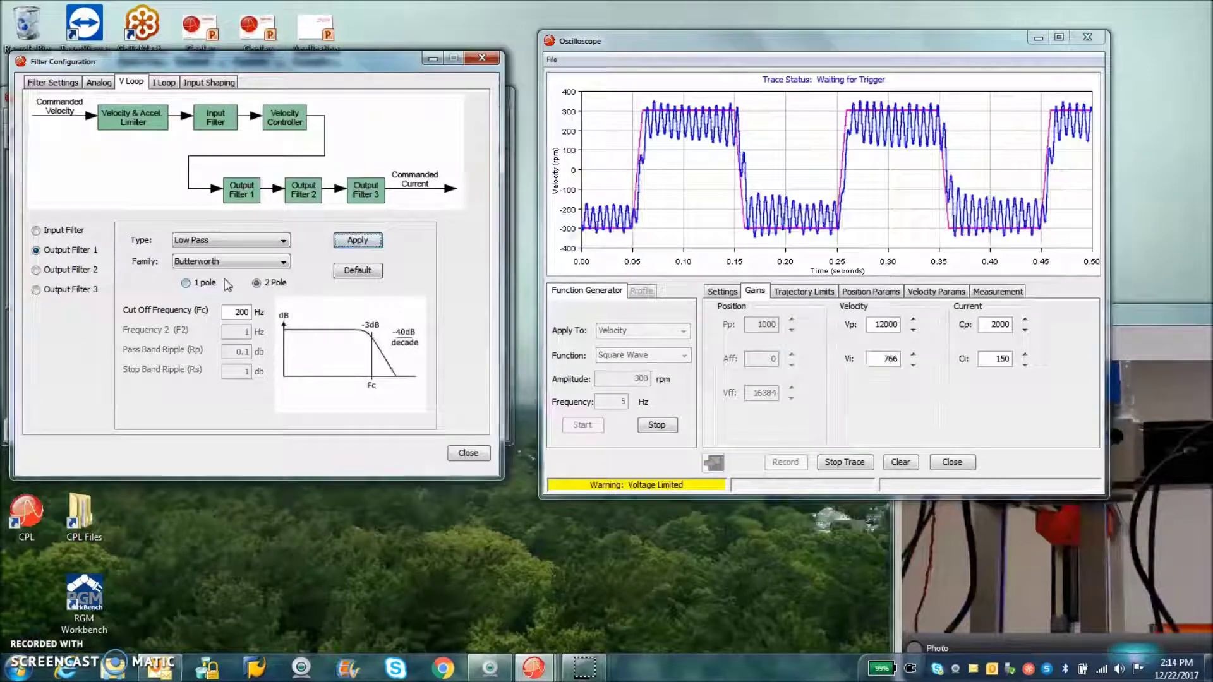
click(185, 283)
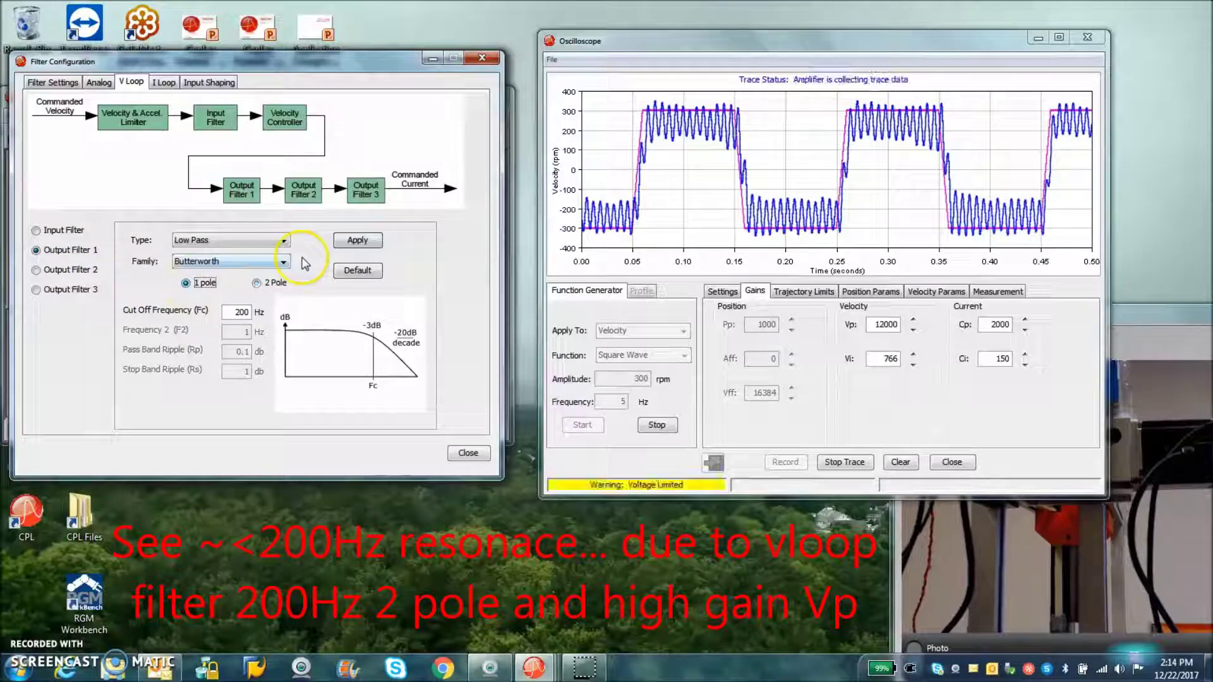
click(375, 240)
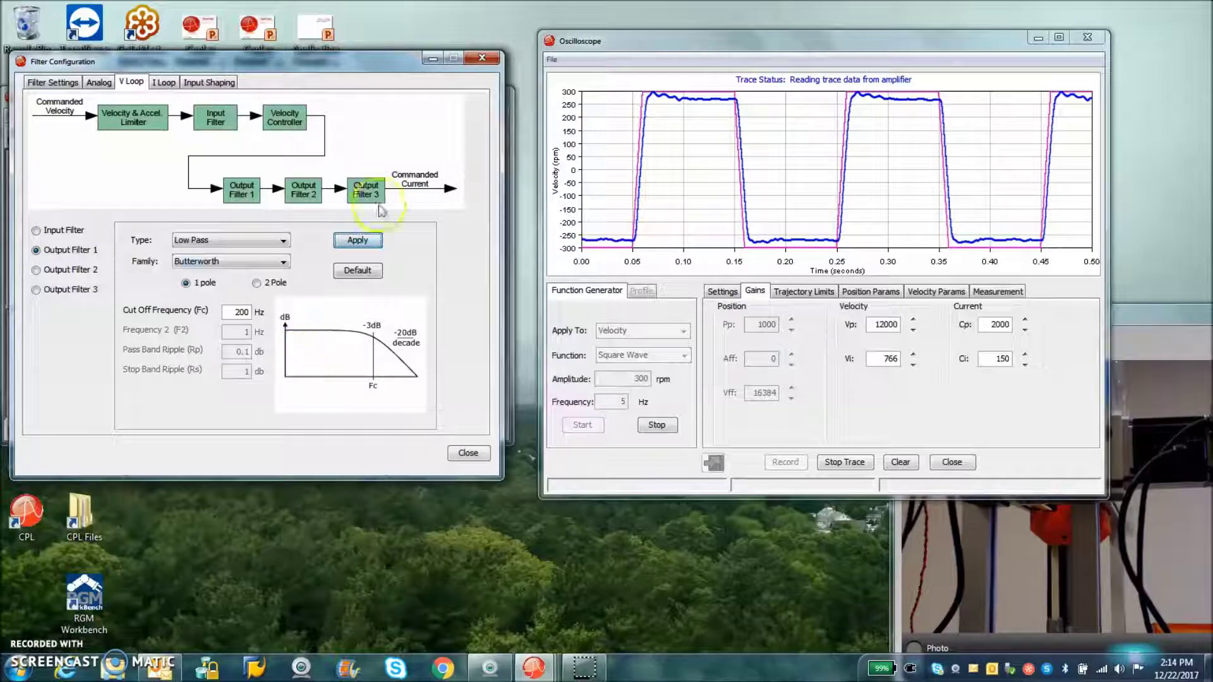
- Set the Output Filter 1 cut-off frequency to 300 Hz and apply it to the drive
click(235, 311)
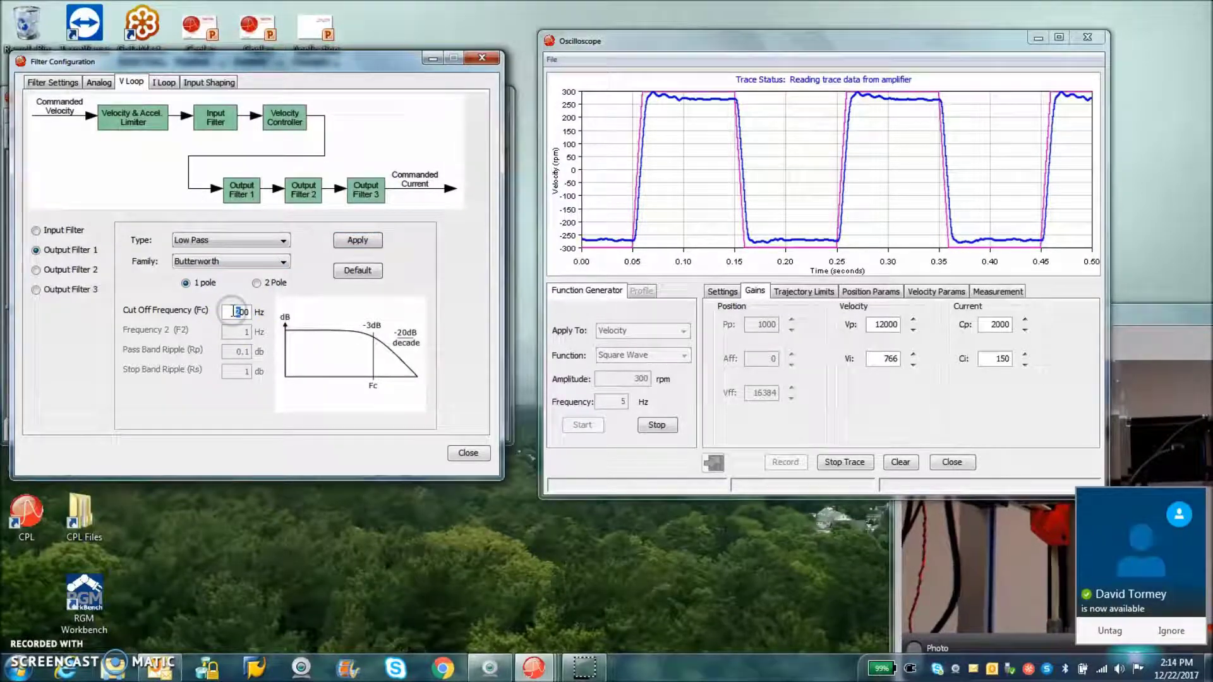
click(353, 243)
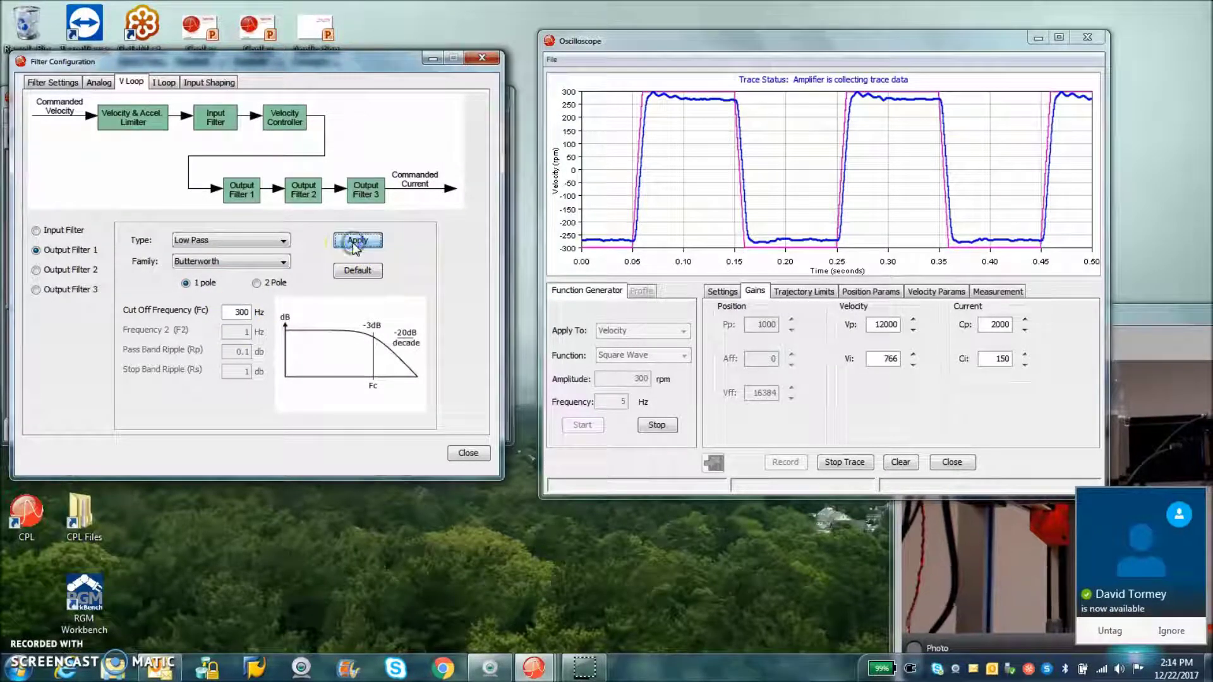
click(880, 326)
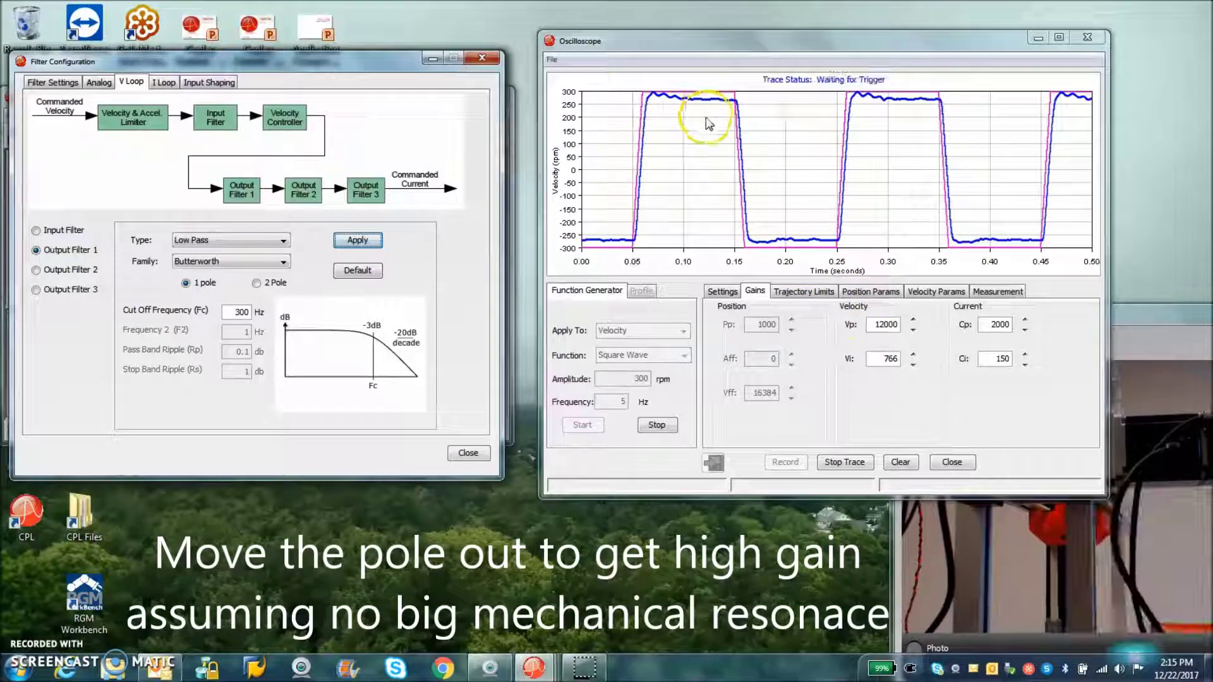
- Lower the velocity gain Vp to 6000
click(937, 325)
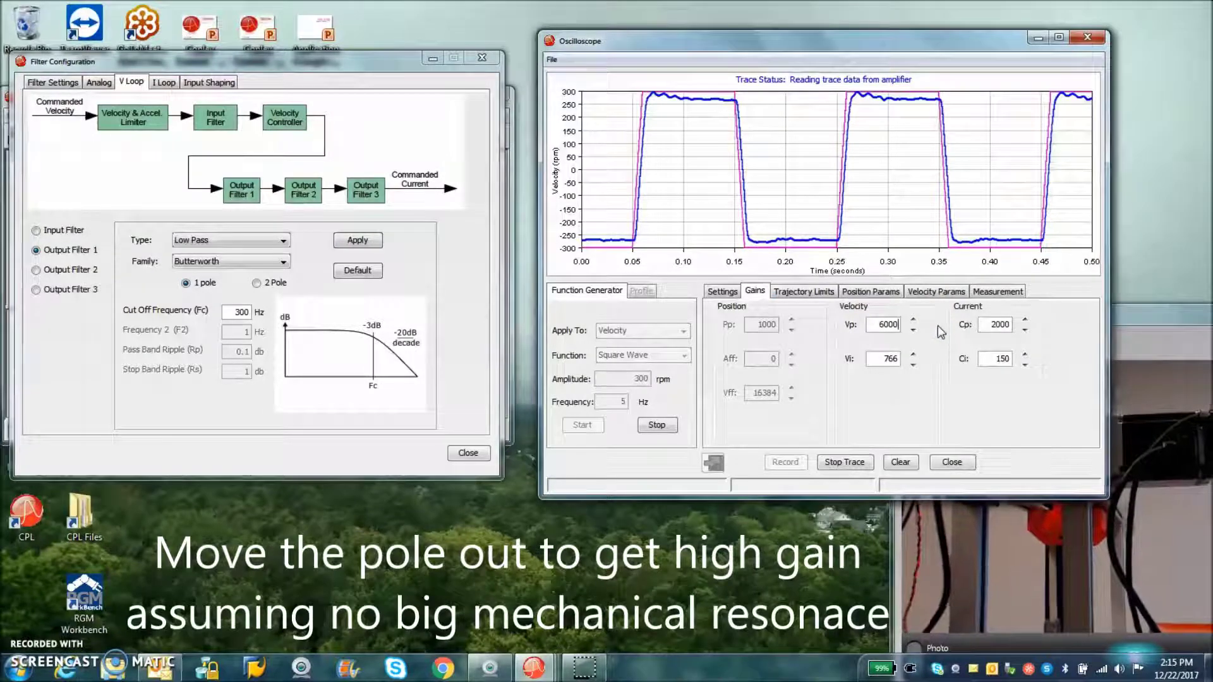
click(884, 358)
click(232, 271)
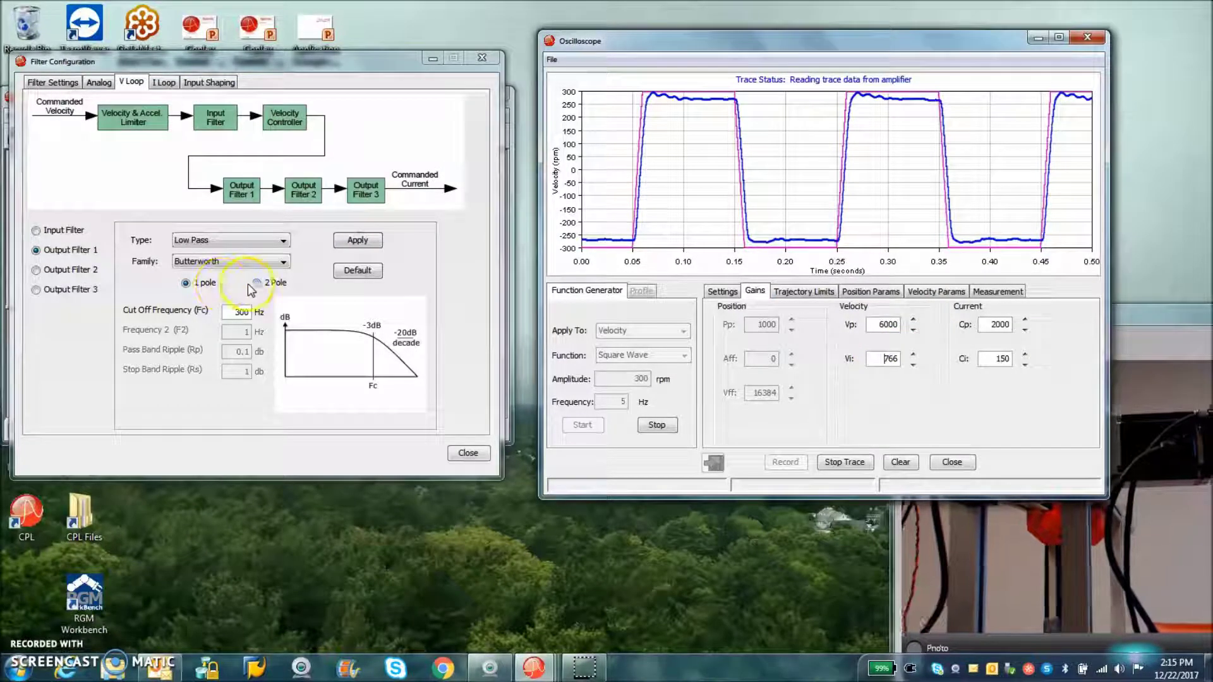
- Try a 2-pole Output Filter 1, then apply it as a 1-pole 200 Hz low-pass
click(256, 282)
click(357, 240)
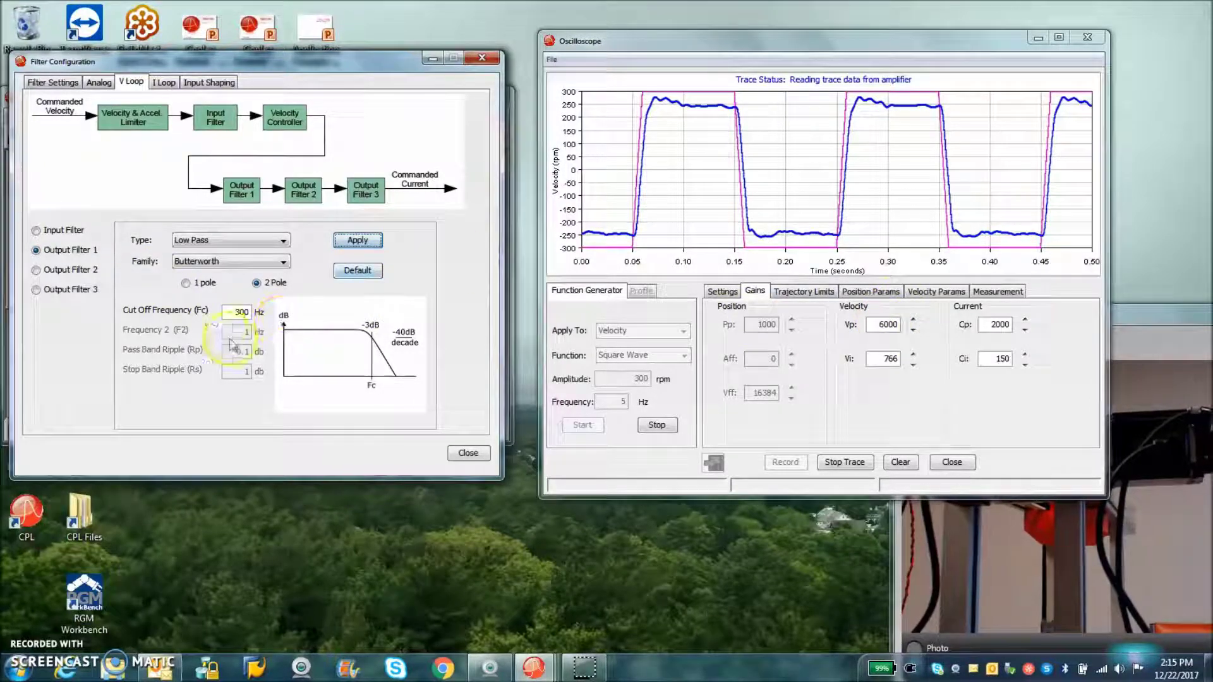
click(186, 283)
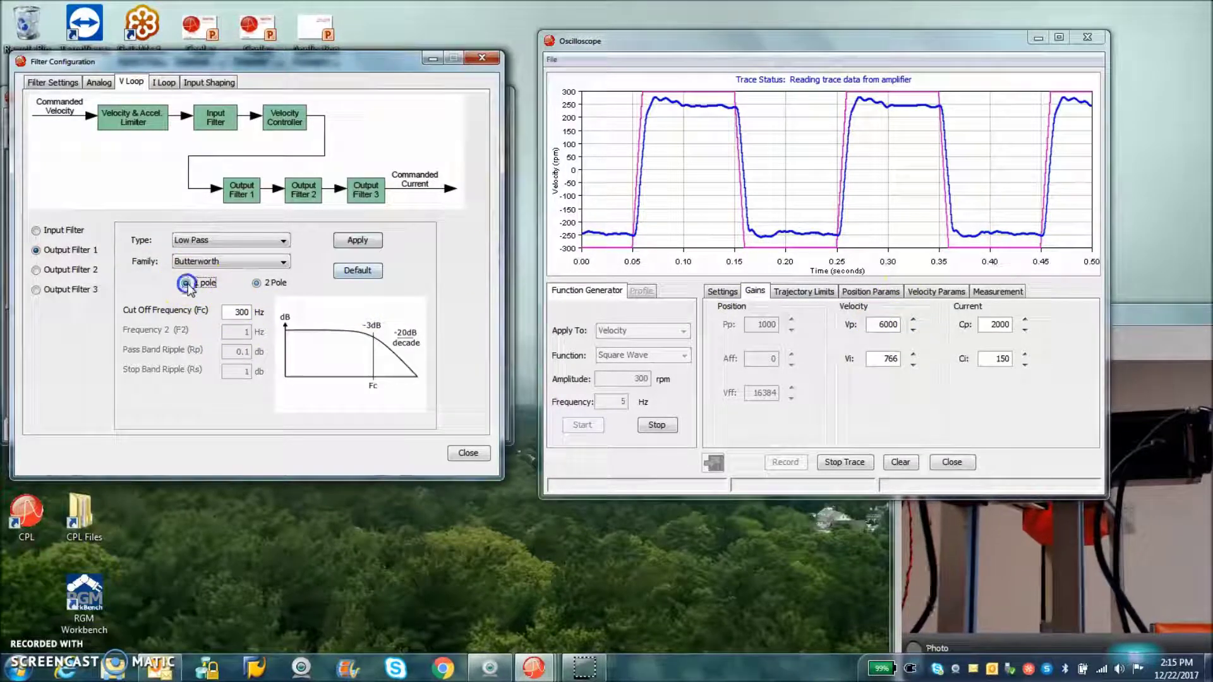
double_click(240, 312)
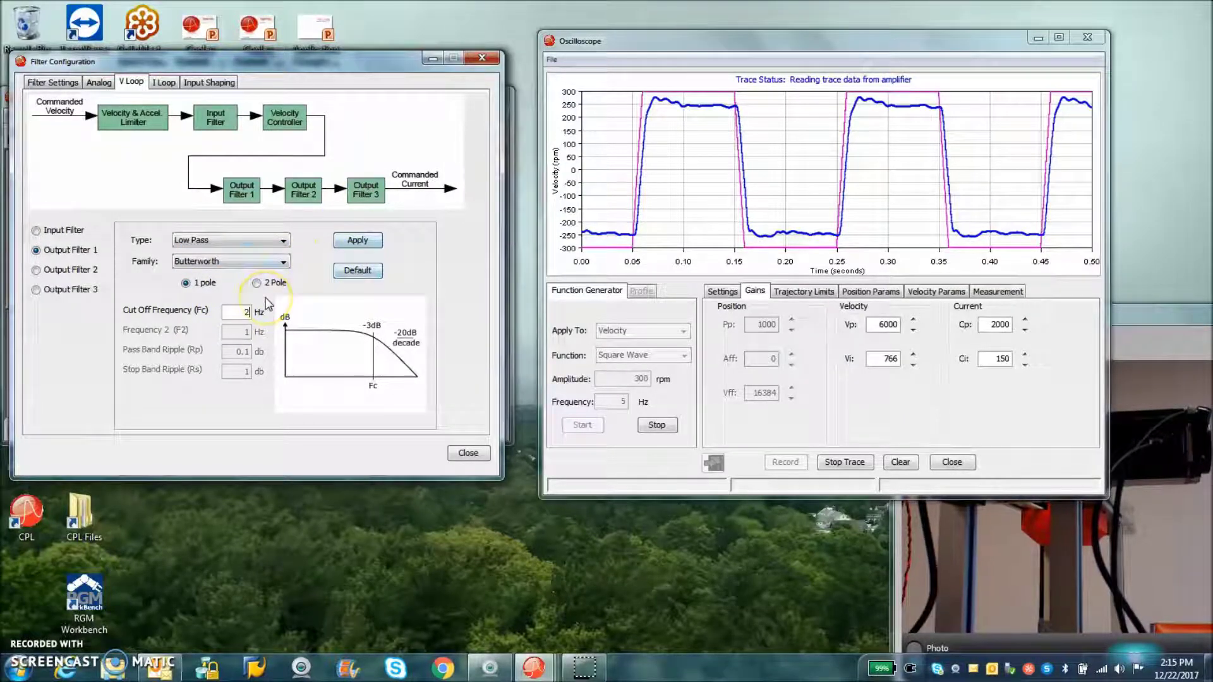
click(355, 240)
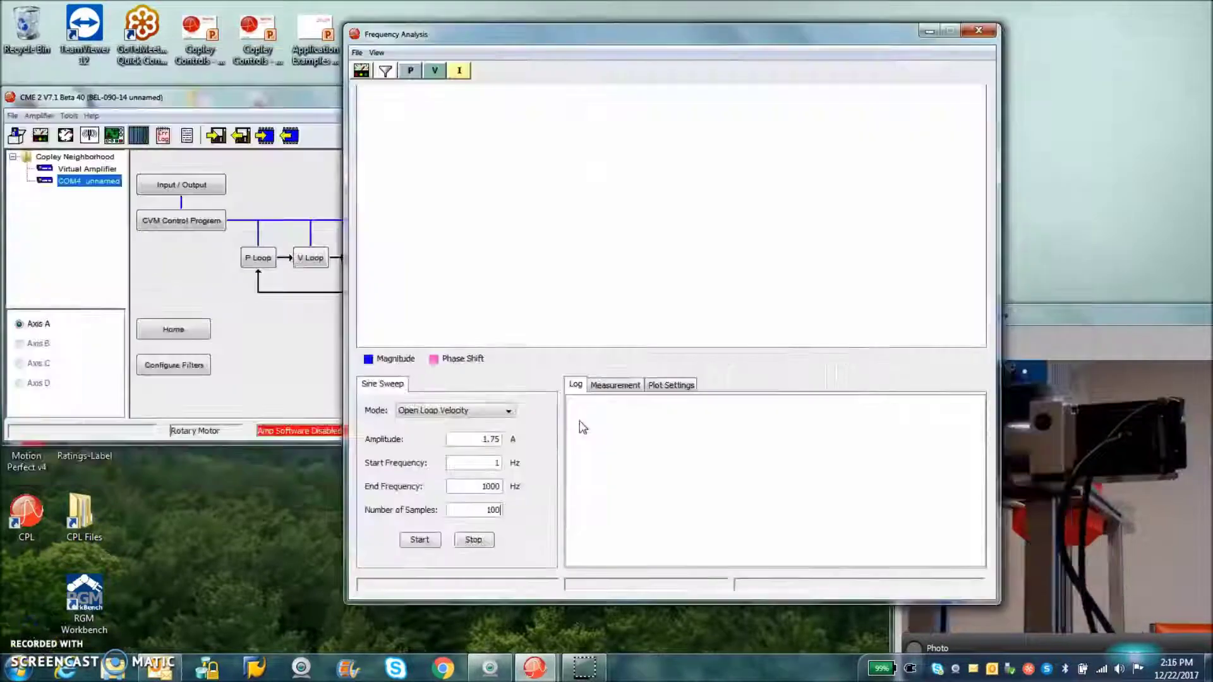
- Run an Open Loop Velocity sweep at 1.75 A from 1 to 1000 Hz with 100 samples
click(504, 411)
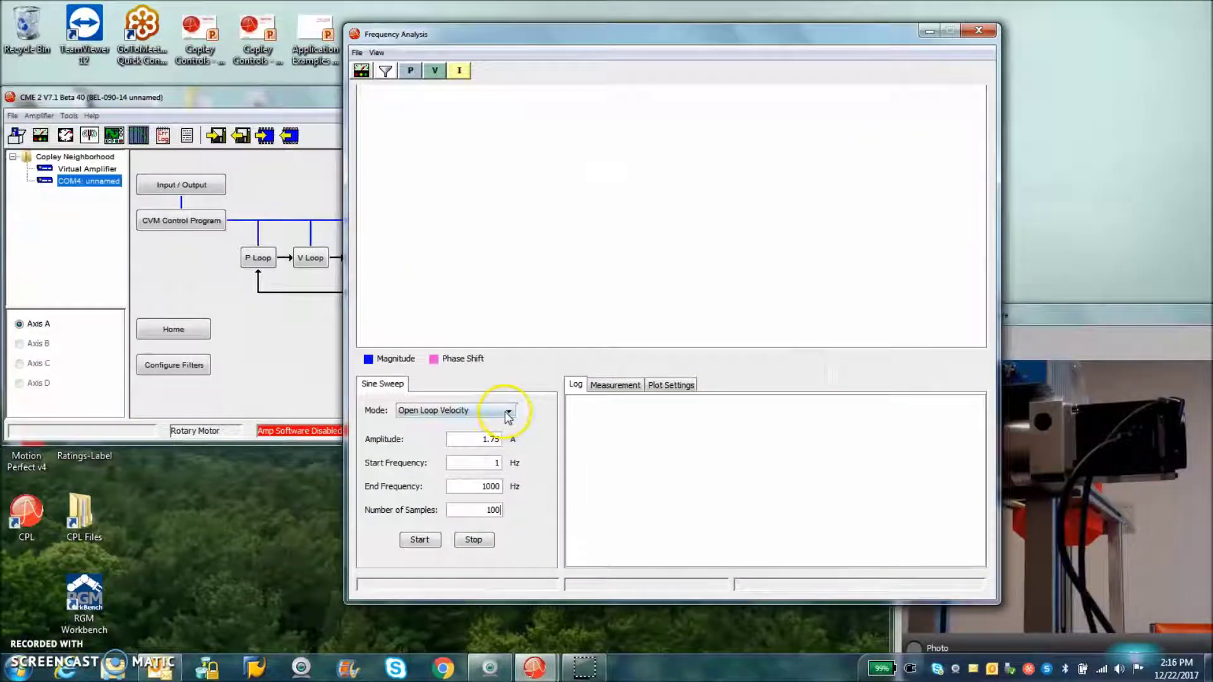
click(476, 438)
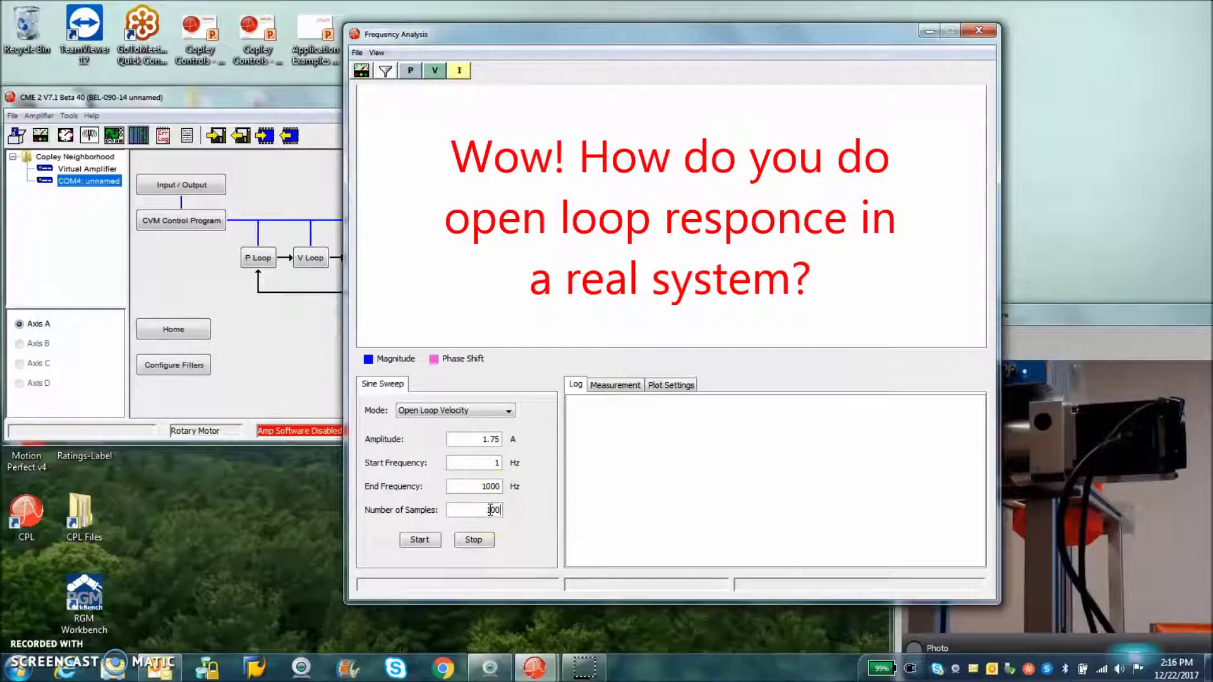
click(551, 314)
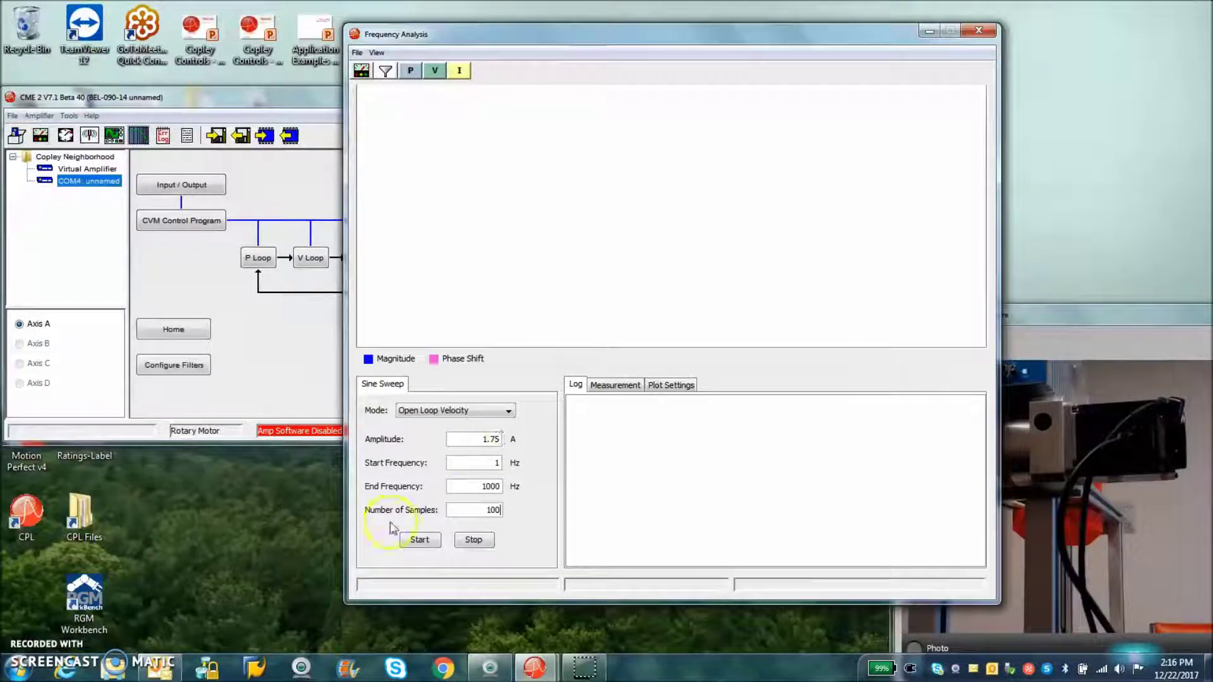
click(416, 542)
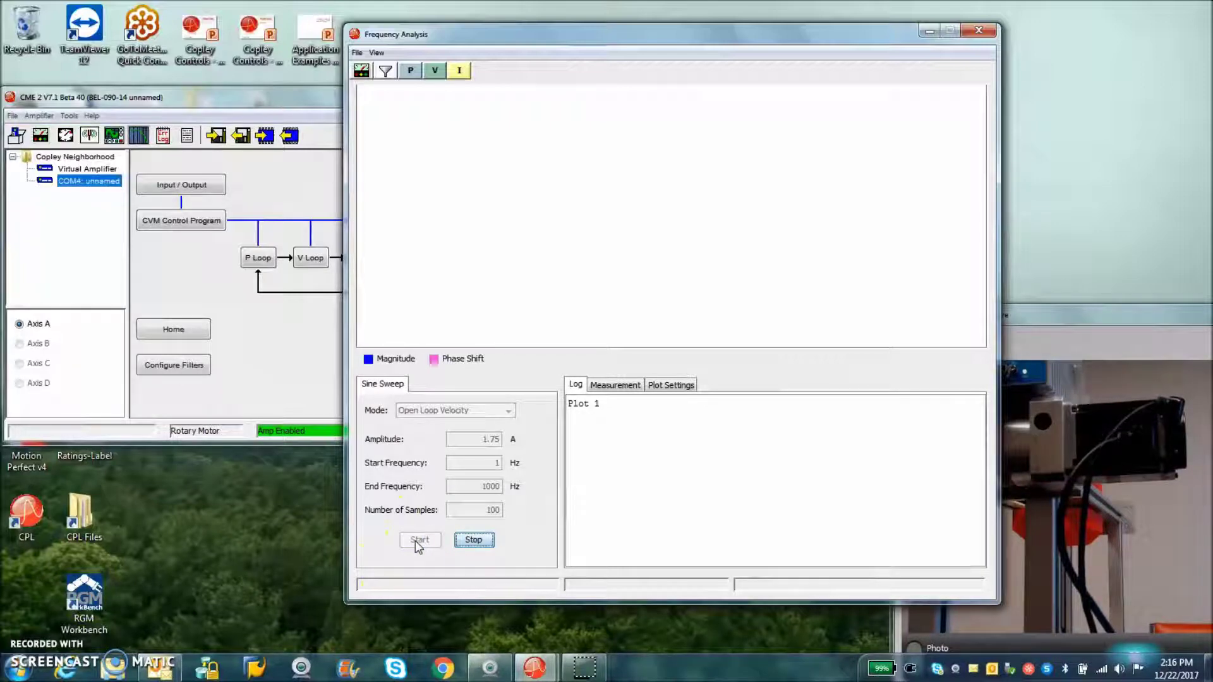
- Let the sweep log magnitude and phase readings up to 266 Hz, dismissing the Skype pop-up
click(590, 438)
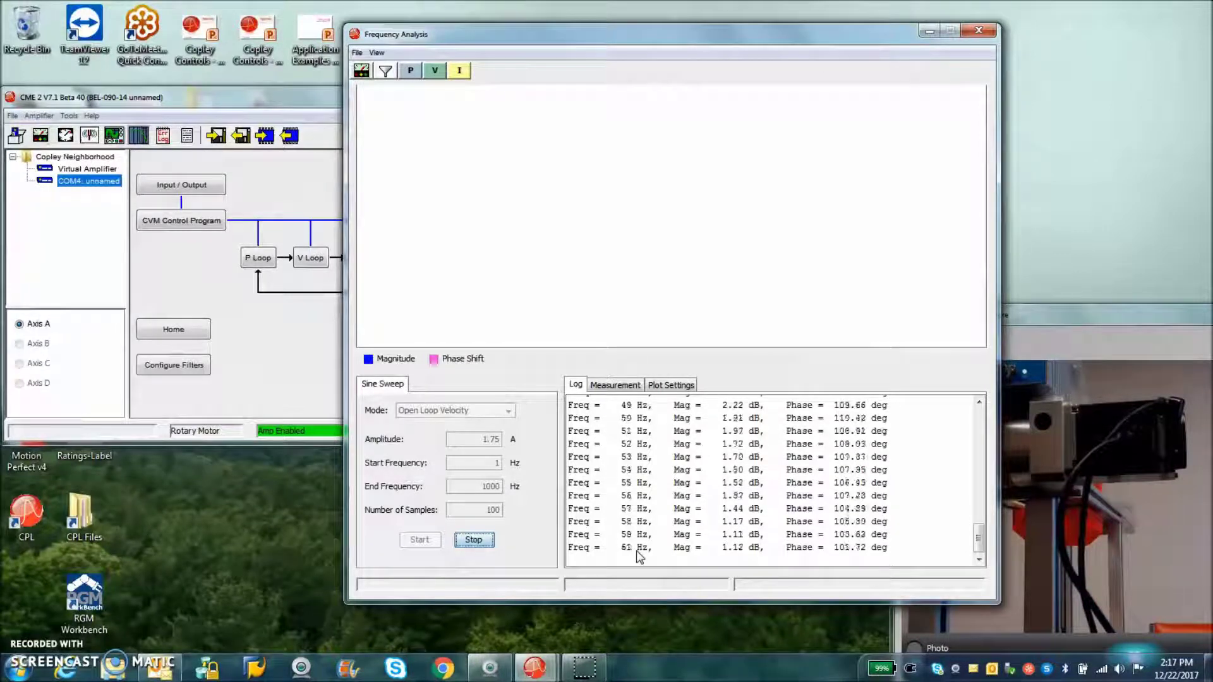
click(415, 537)
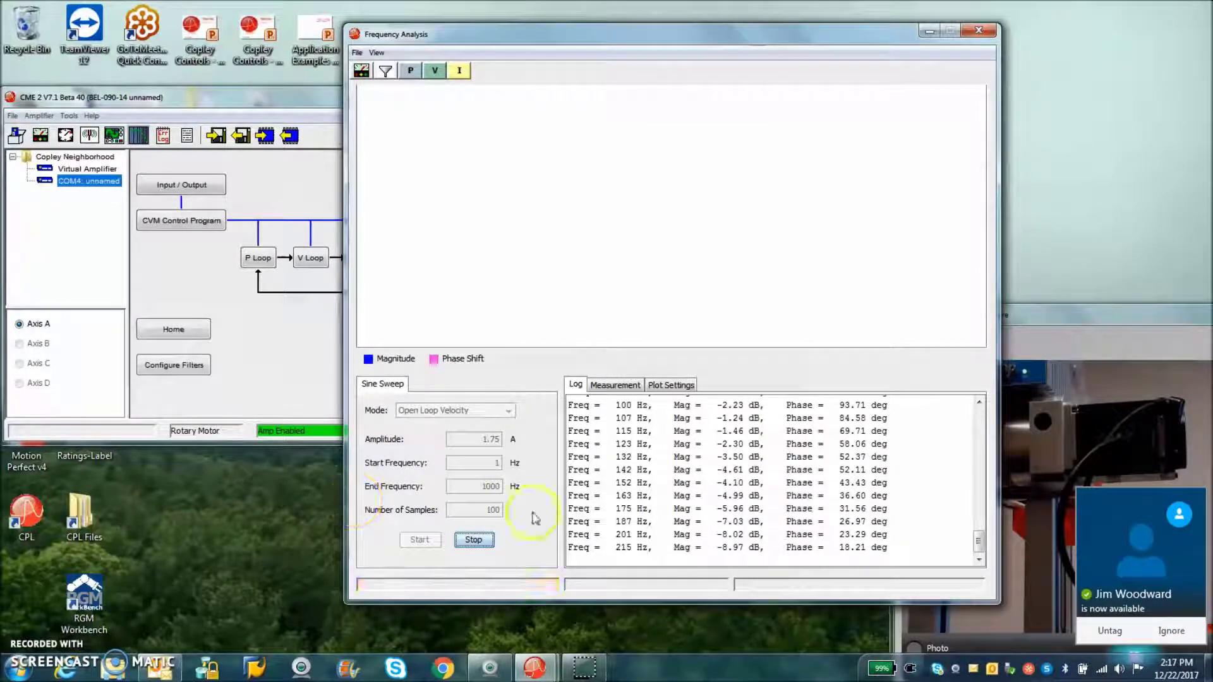
click(1172, 631)
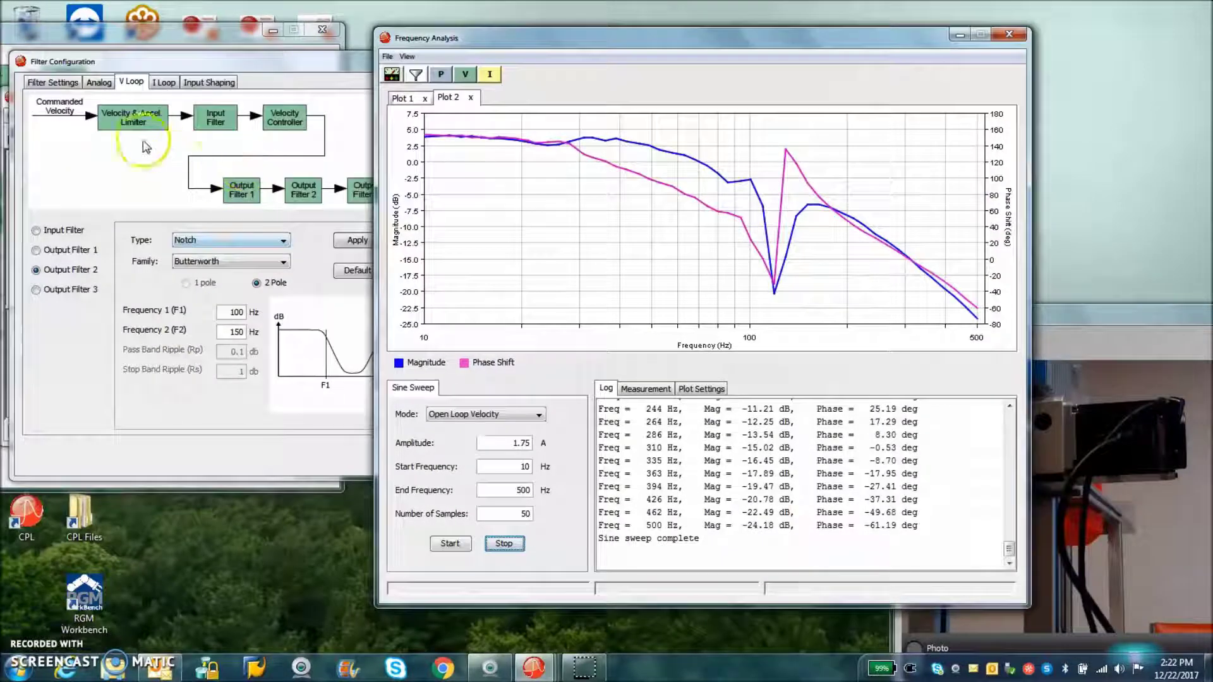
click(203, 240)
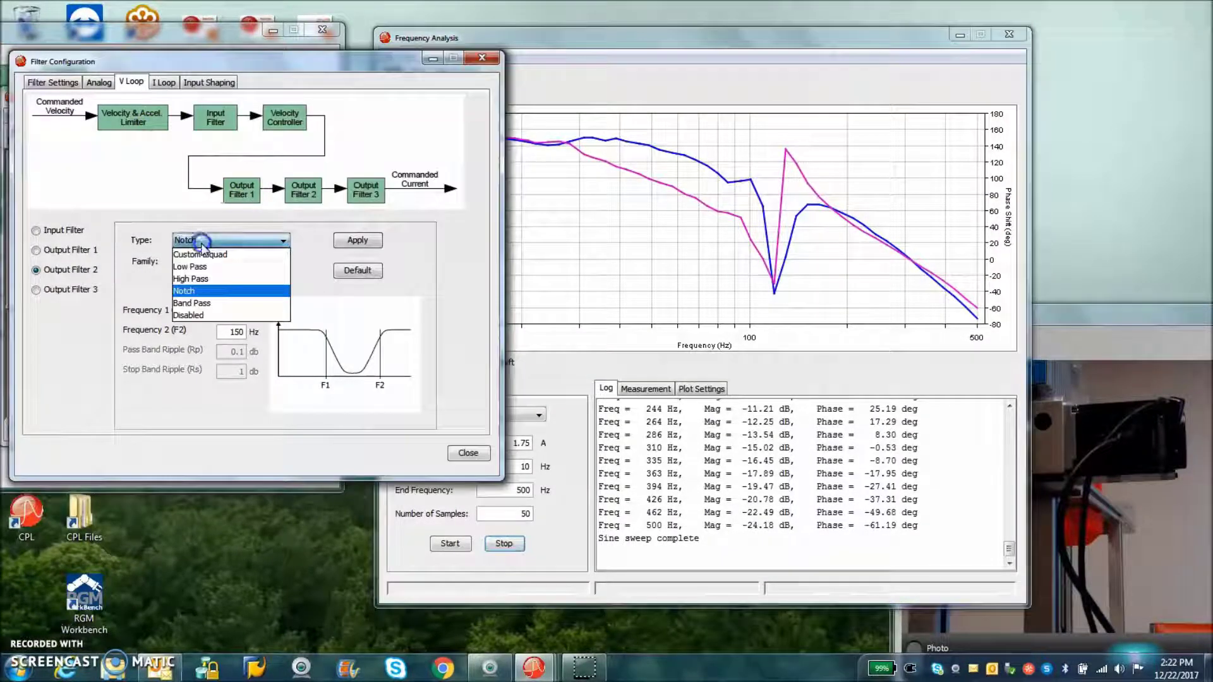
click(185, 275)
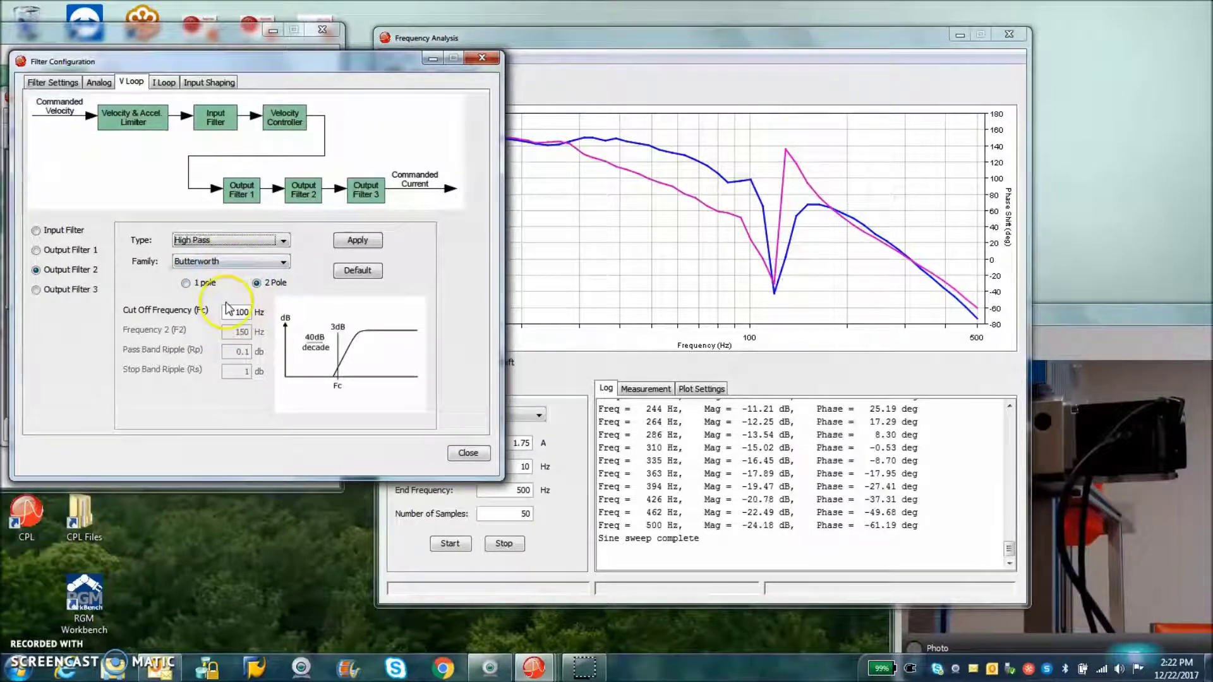
click(277, 240)
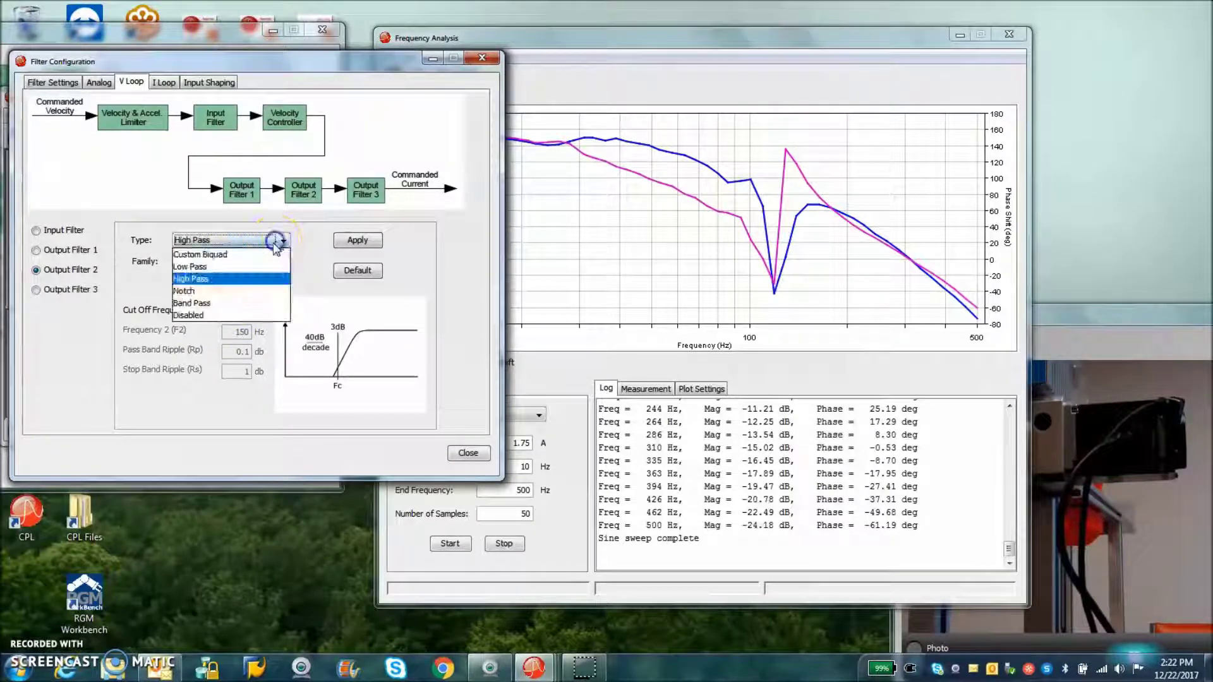
click(240, 295)
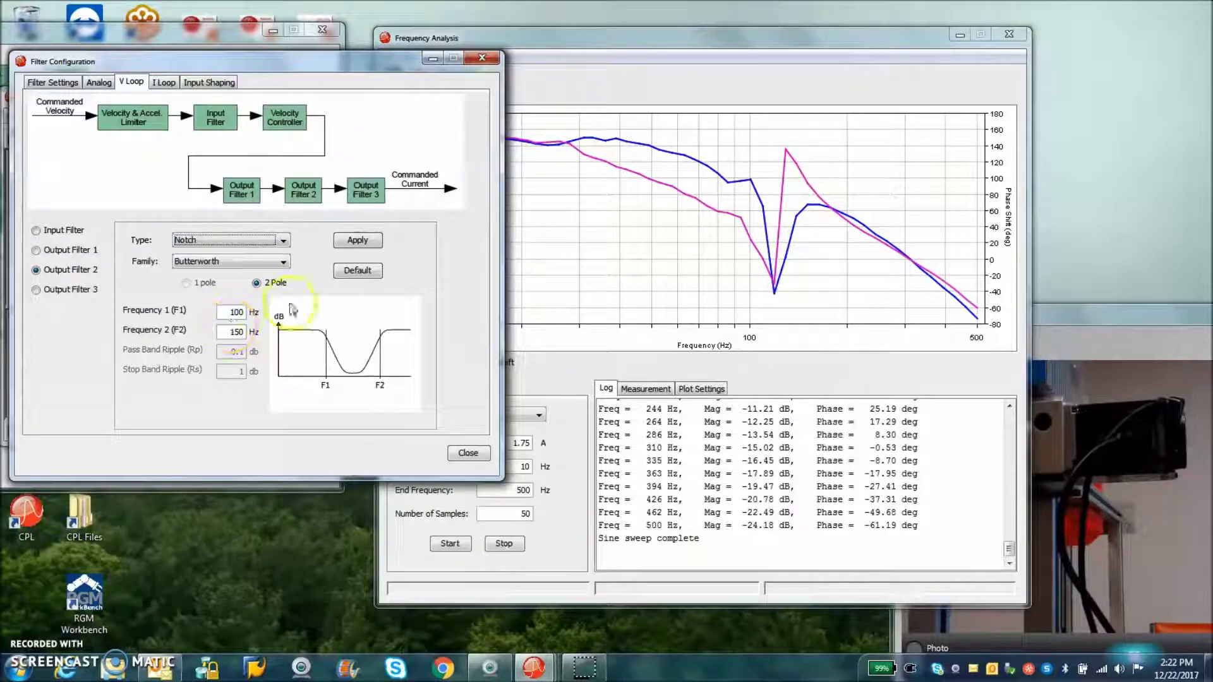
click(691, 40)
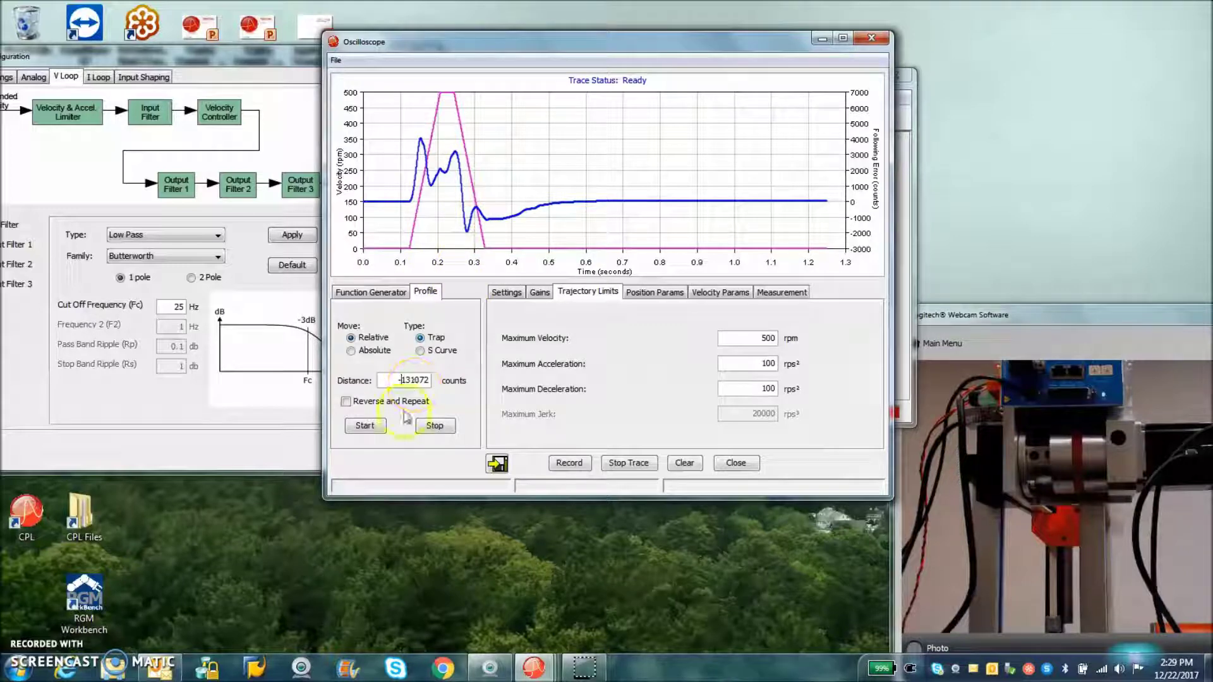
- Trace the trapezoidal move with a 300 Hz 1-pole filter, Vp 7000 and Vi 12000
click(372, 427)
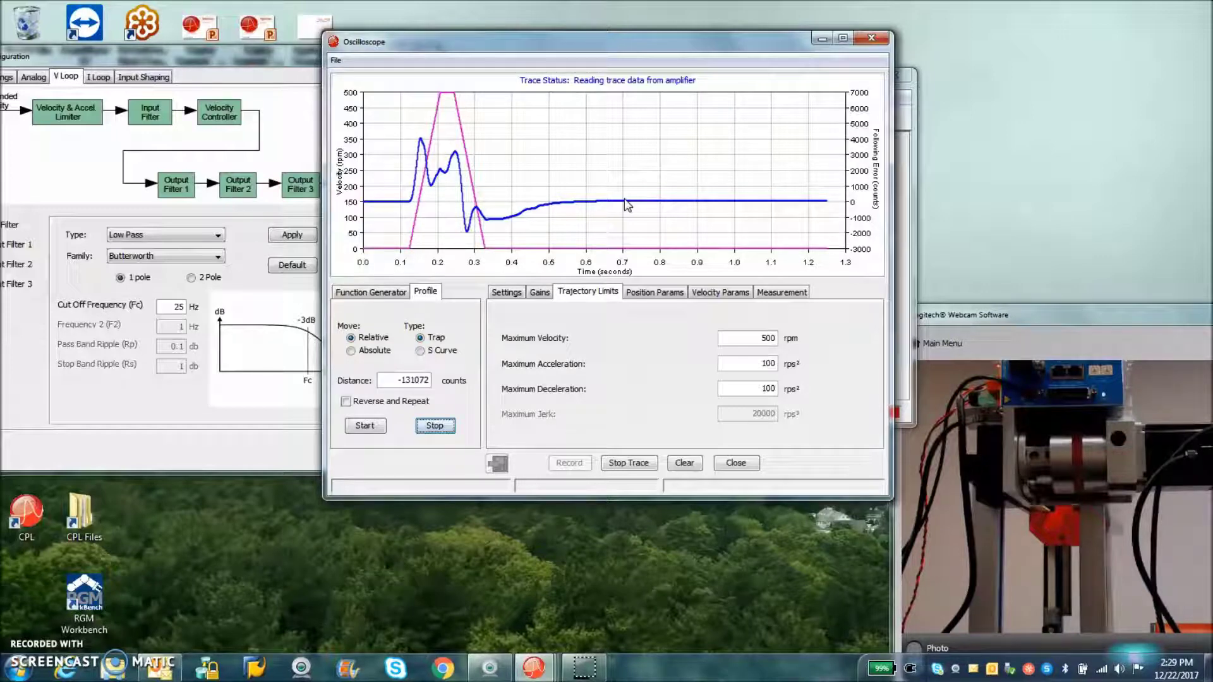
click(478, 308)
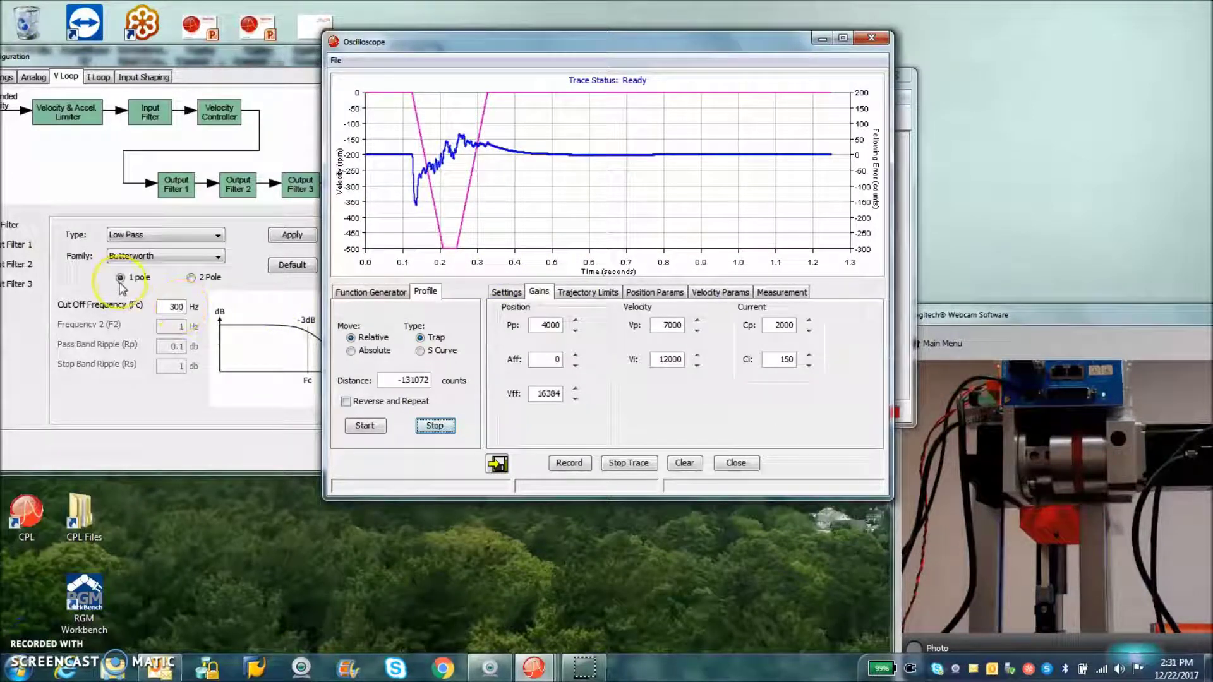
click(169, 307)
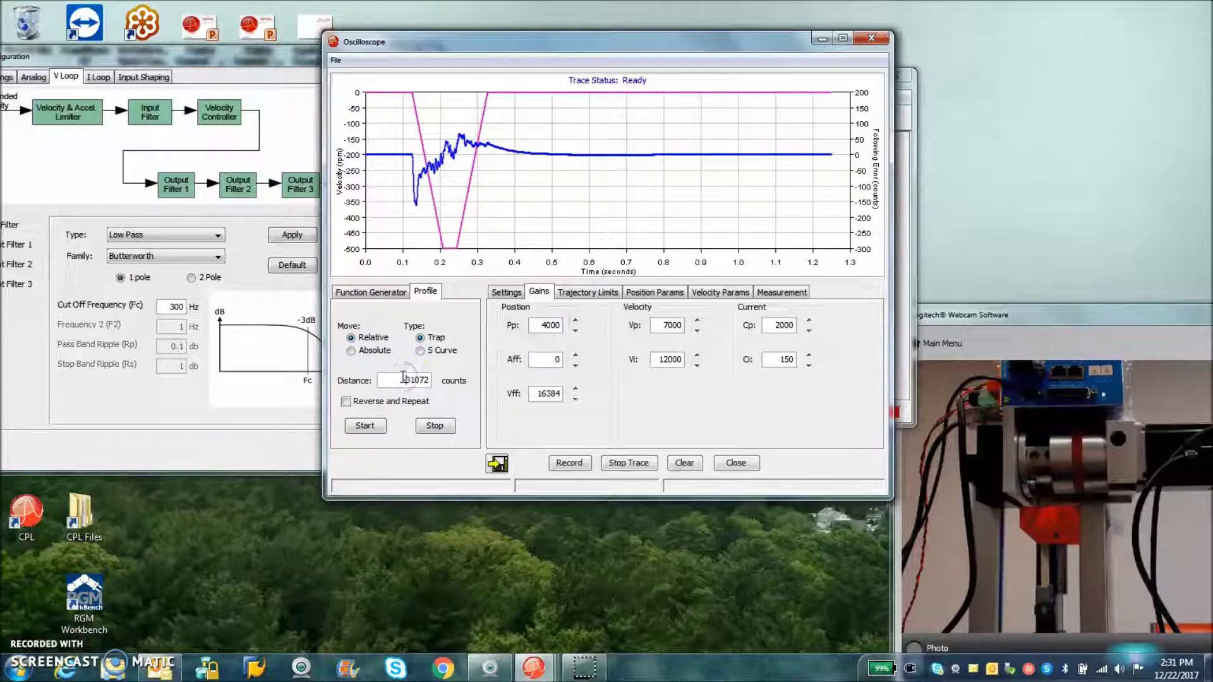
- Trace the reverse 131072-count move and dismiss the chat notification
click(365, 425)
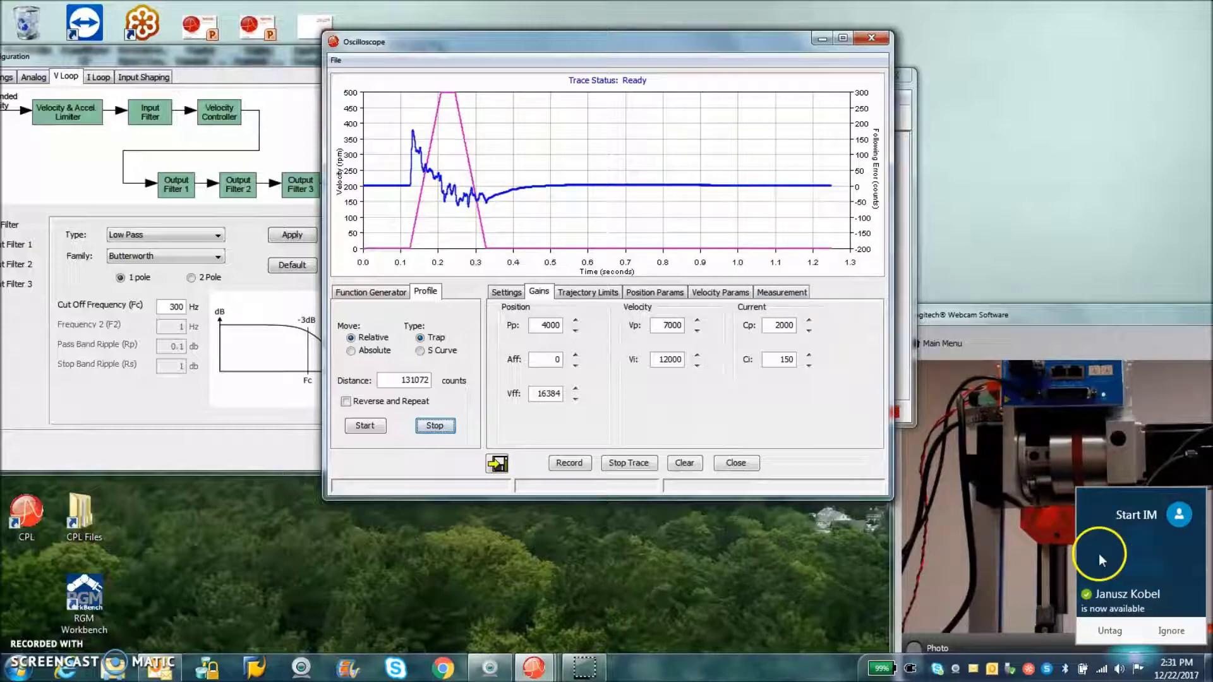
click(1175, 634)
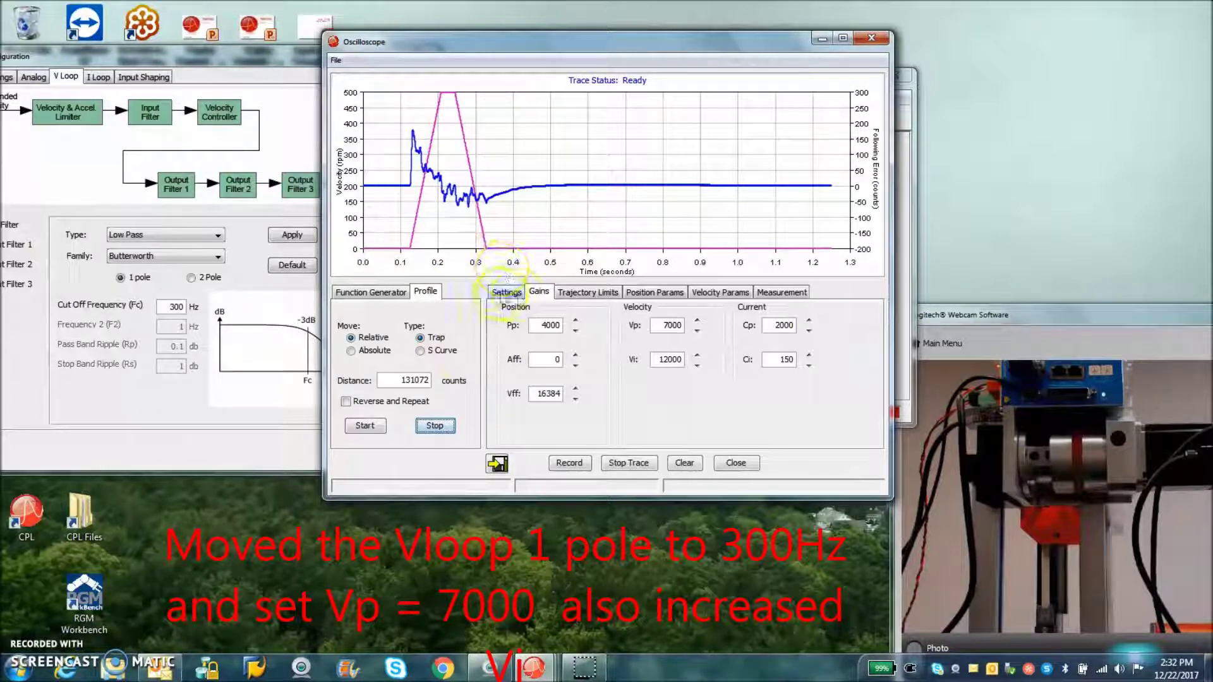
click(179, 307)
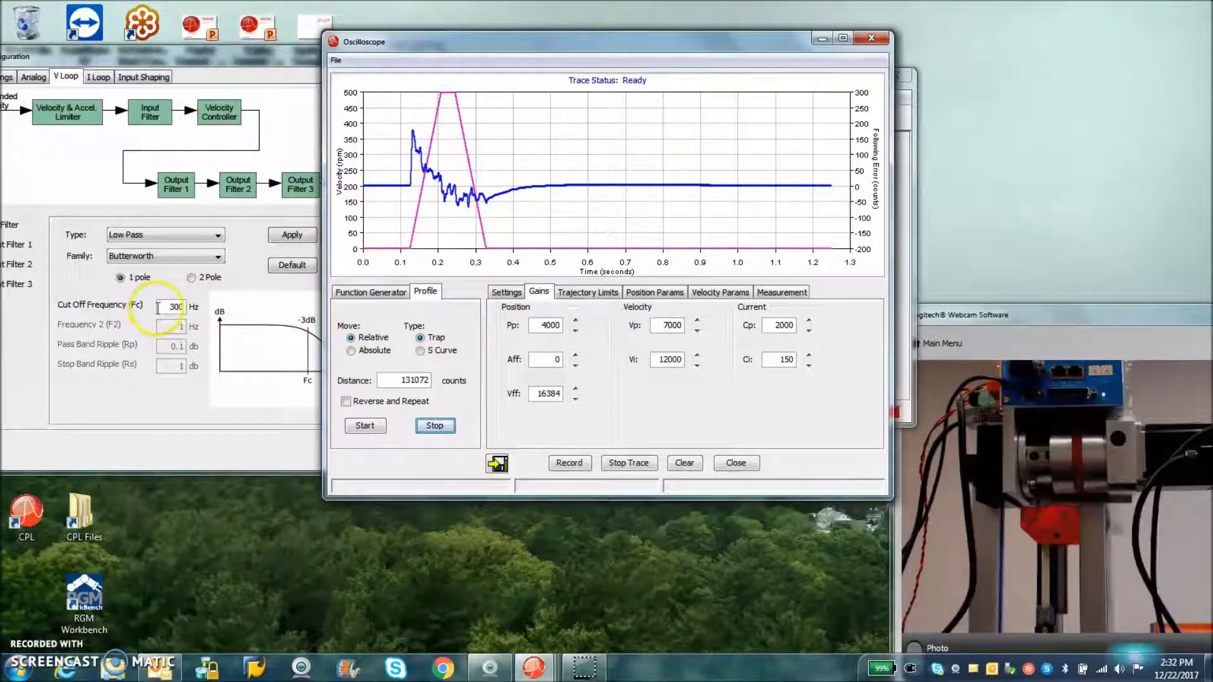